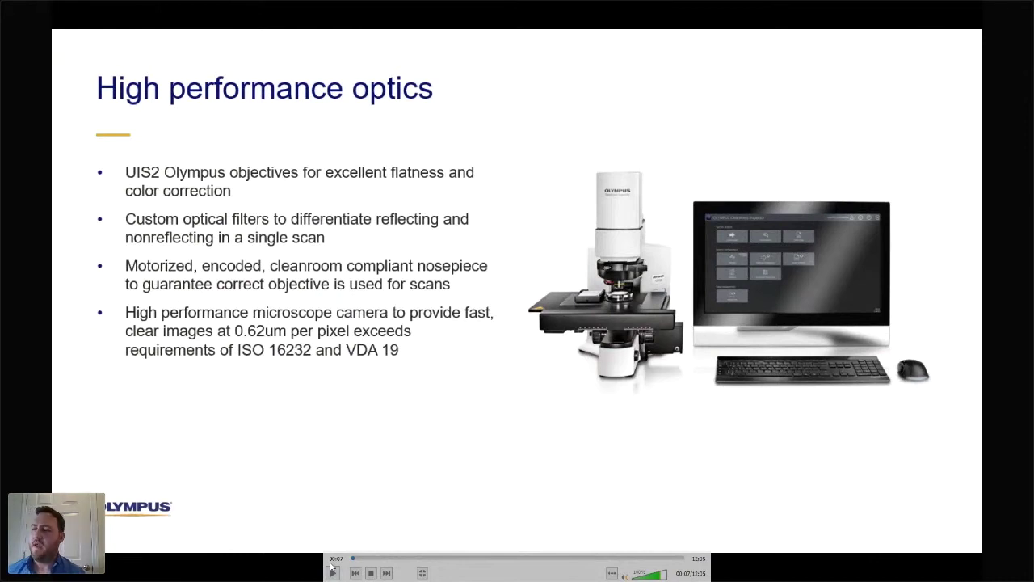
# Resume the webinar so it switches from the slides to the Cleanliness Inspector start screen.
pyautogui.click(332, 572)
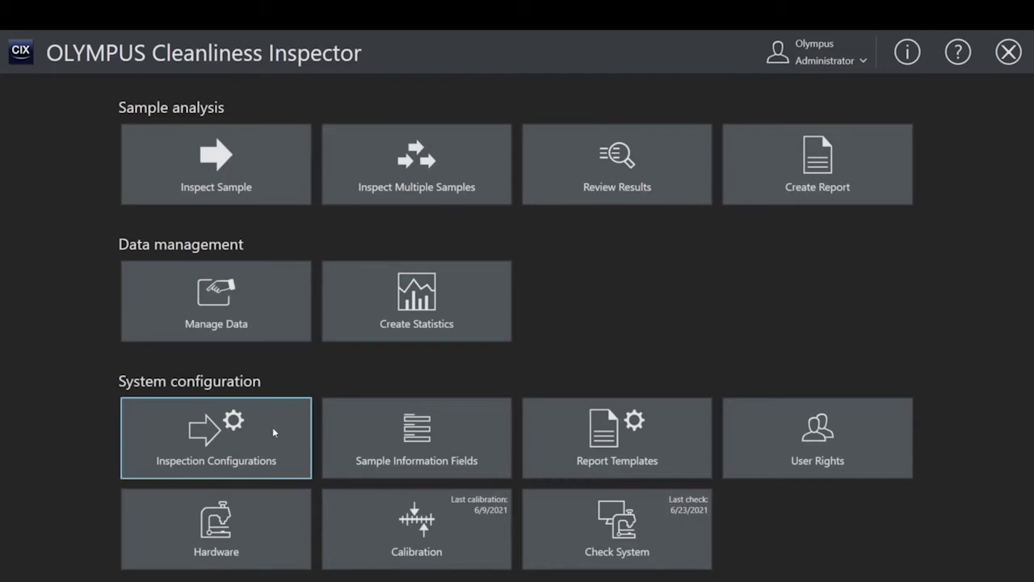
# Start a single-sample inspection using the ISO 16232:2018 (N) Demonstration configuration.
pyautogui.click(265, 187)
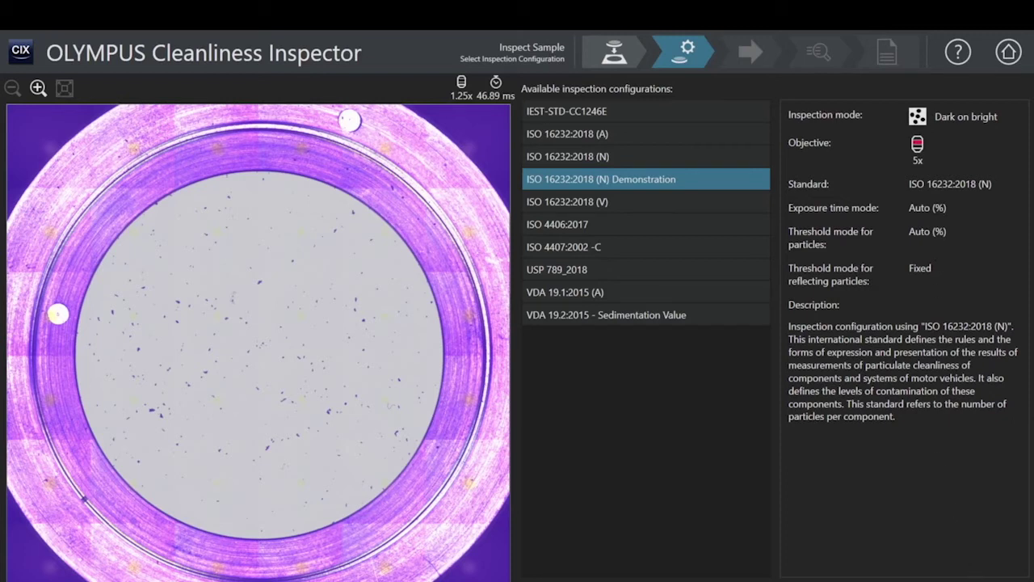
# Go to Edit Settings and move the live view to fields near the filter centre.
pyautogui.press('Return')
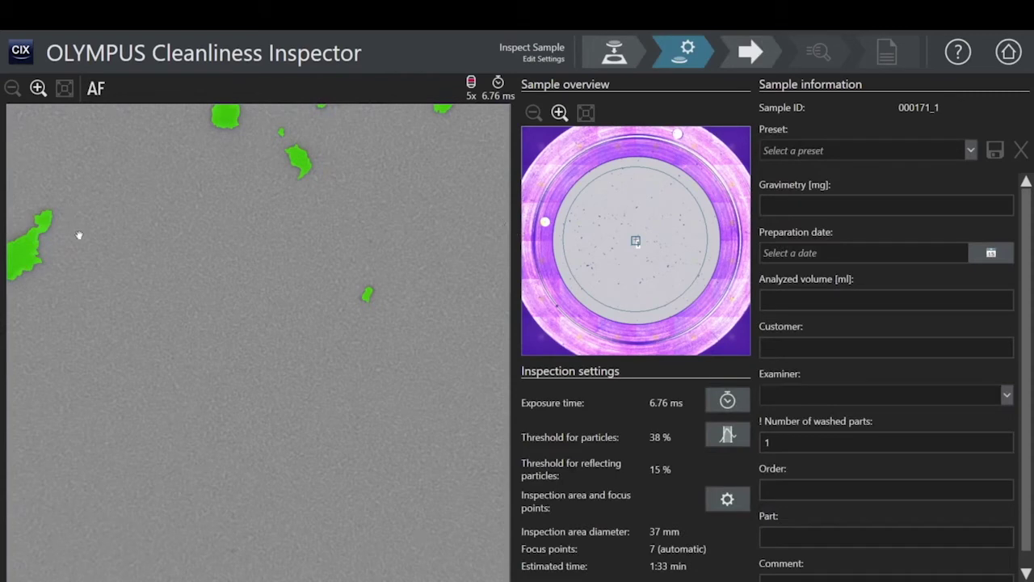
pyautogui.click(601, 223)
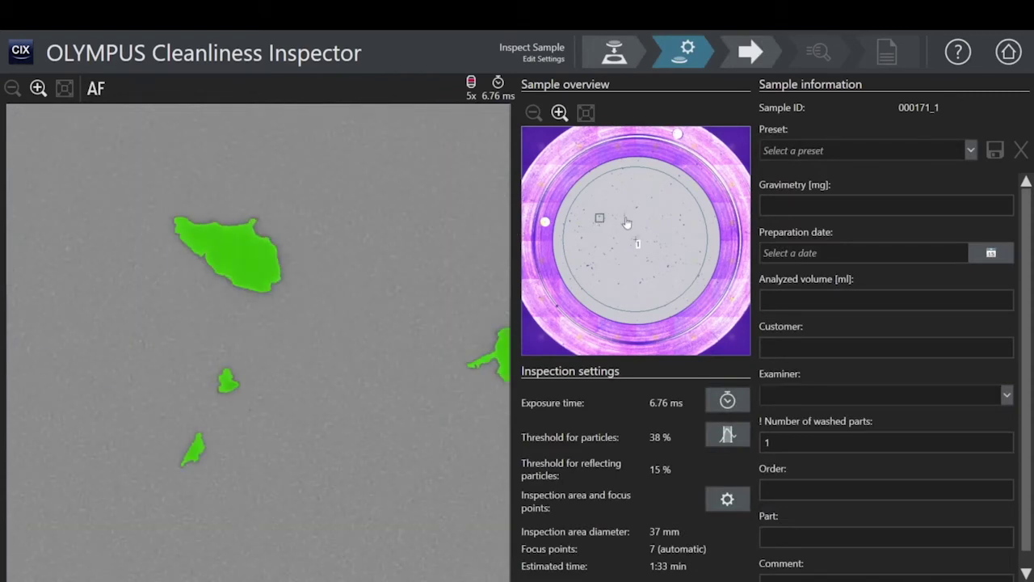
pyautogui.click(656, 229)
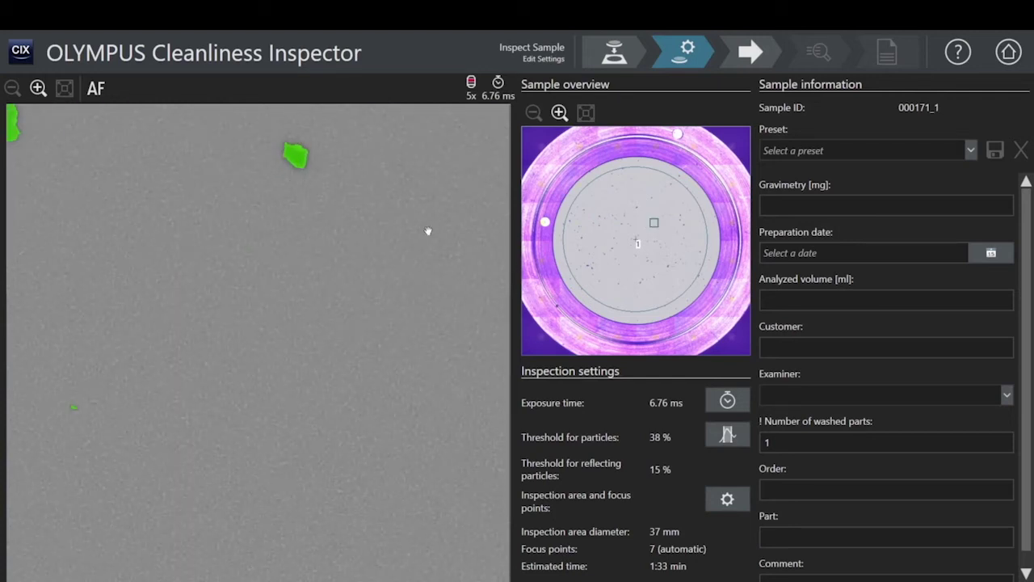
pyautogui.scroll(-1, 939, 204)
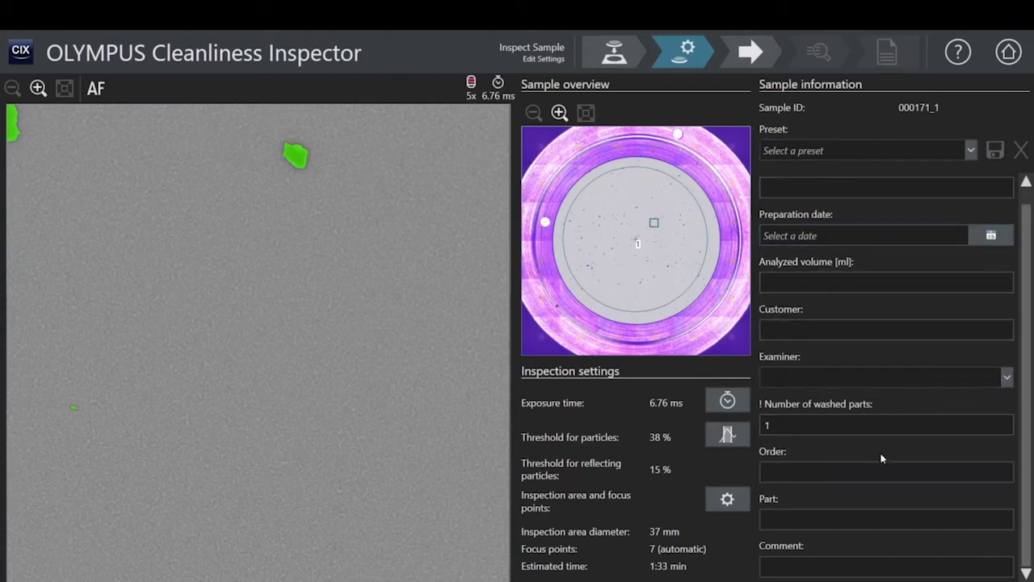
pyautogui.scroll(1, 849, 531)
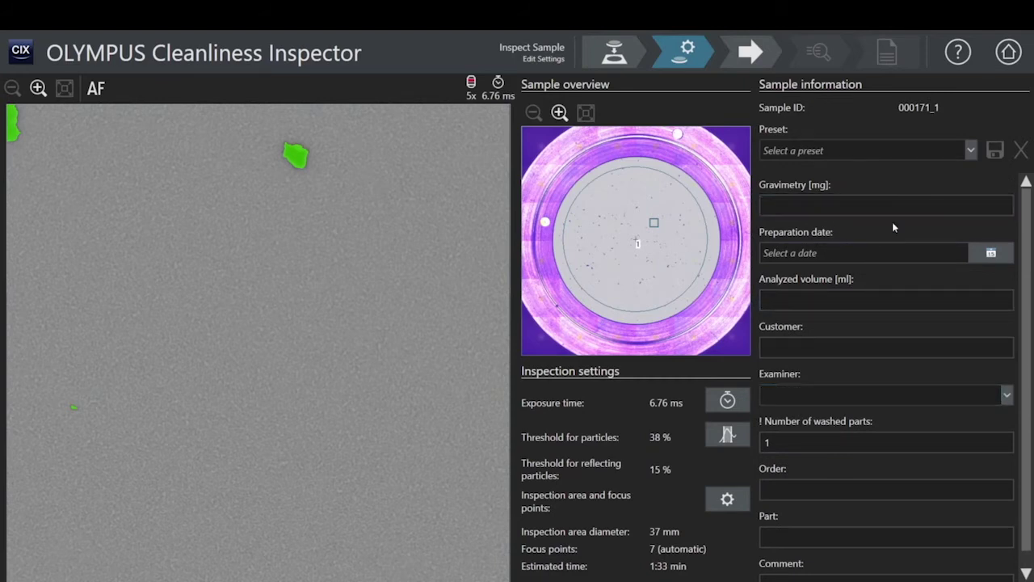
# Apply the Demo Fields preset: gravimetry 1.57 mg, prepared 1/7/2021, 1000 ml analysed volume.
pyautogui.click(973, 157)
pyautogui.click(847, 169)
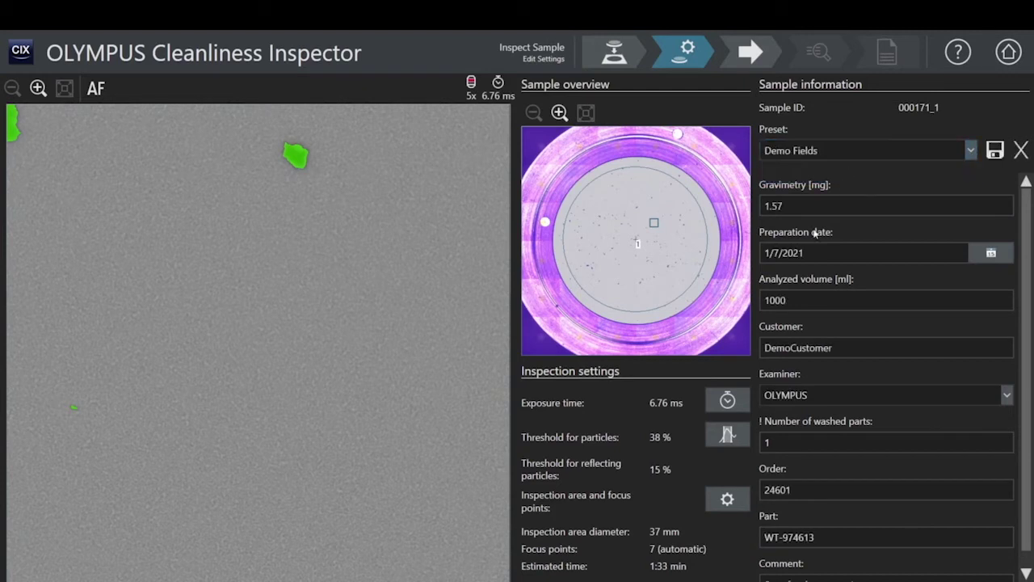
pyautogui.scroll(-1, 824, 218)
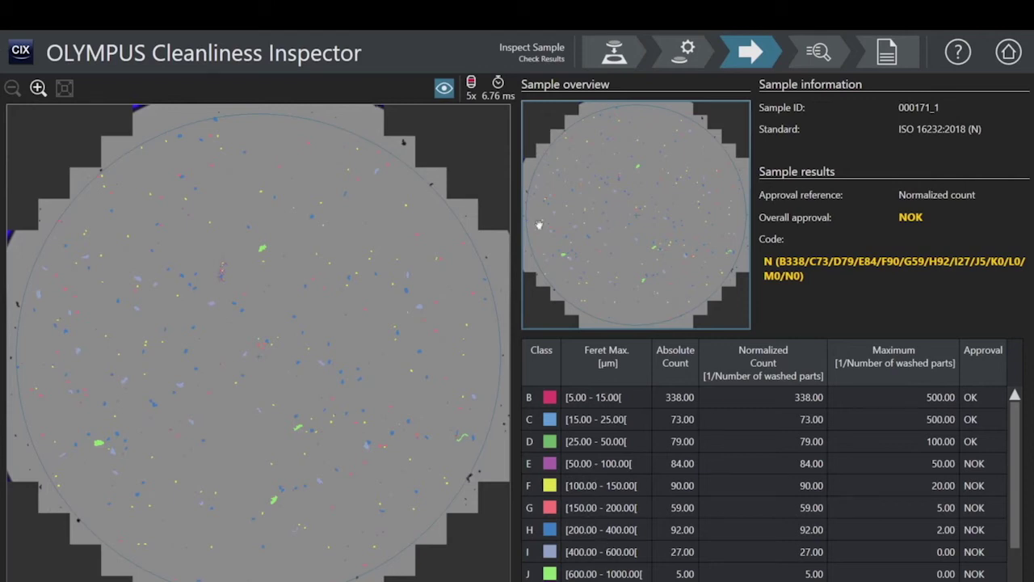
pyautogui.click(446, 90)
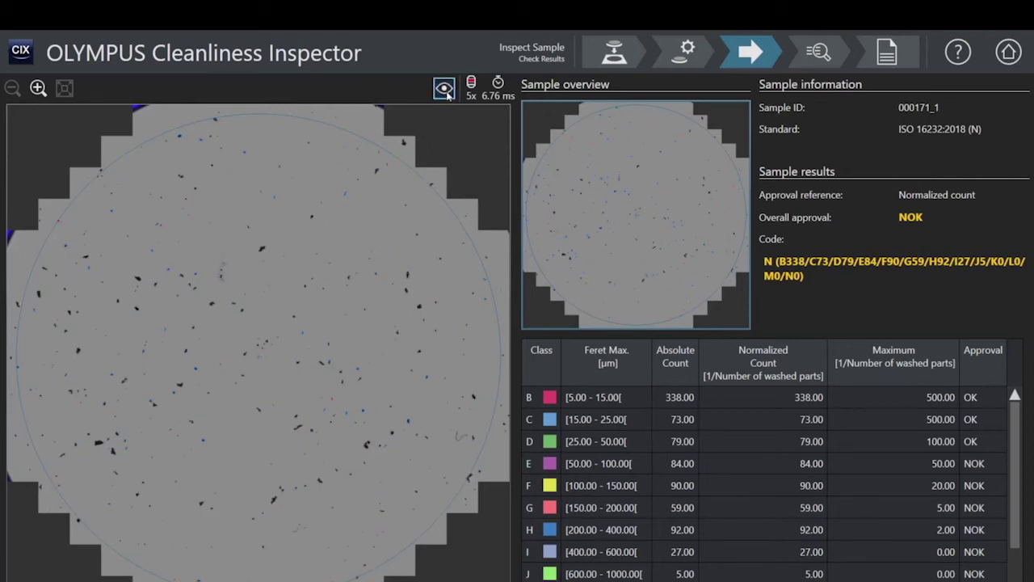
pyautogui.click(445, 90)
pyautogui.click(446, 89)
pyautogui.click(445, 89)
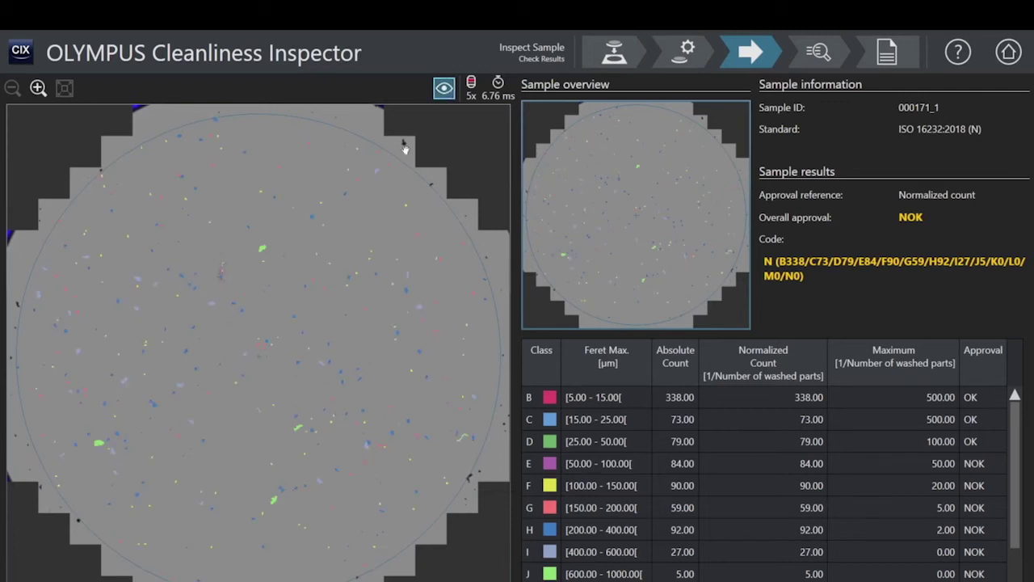
# Open Review Results, read particle thumbnails' class and size, and list the particle types.
pyautogui.click(816, 53)
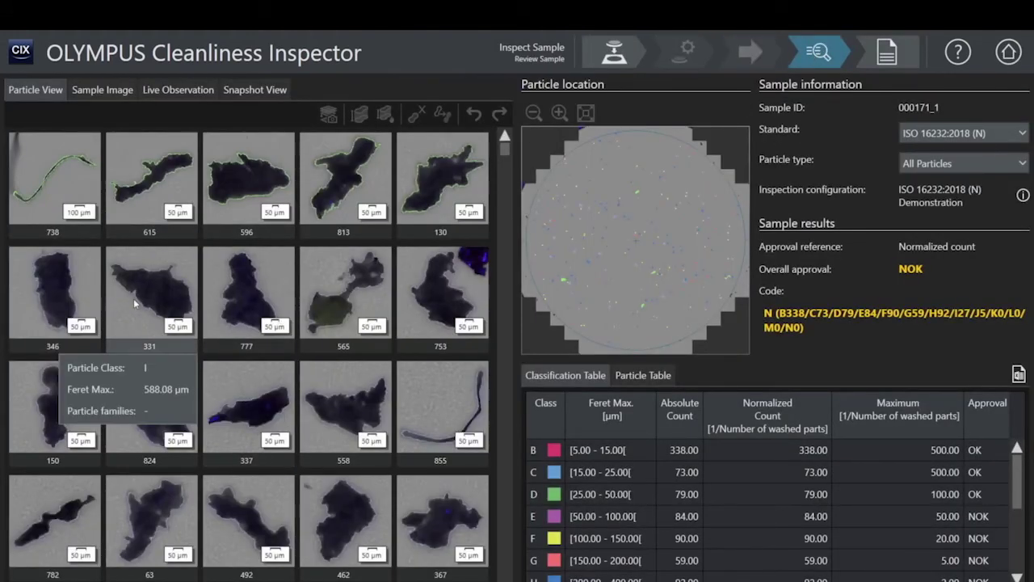
pyautogui.moveTo(79, 203)
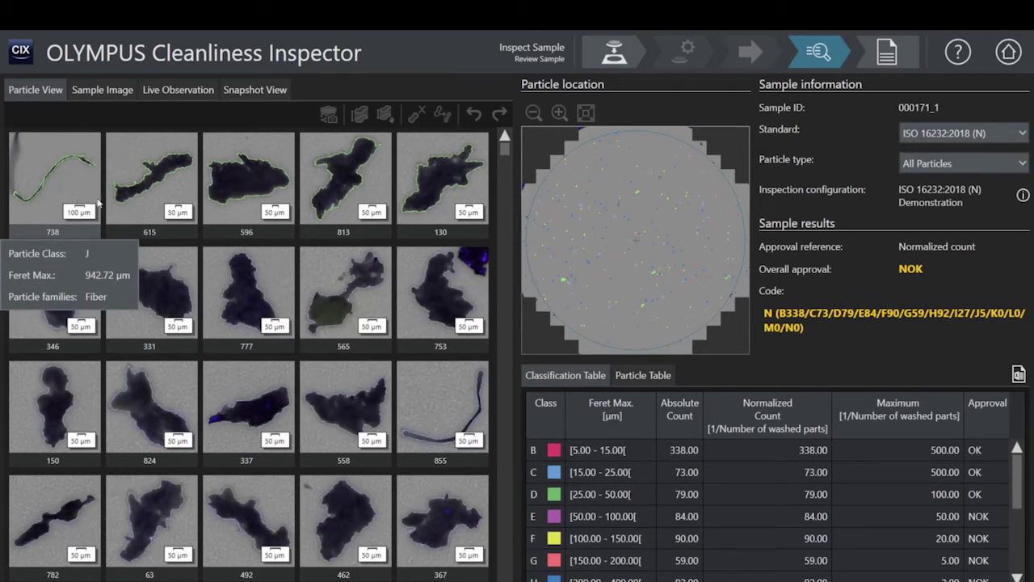
pyautogui.moveTo(237, 283)
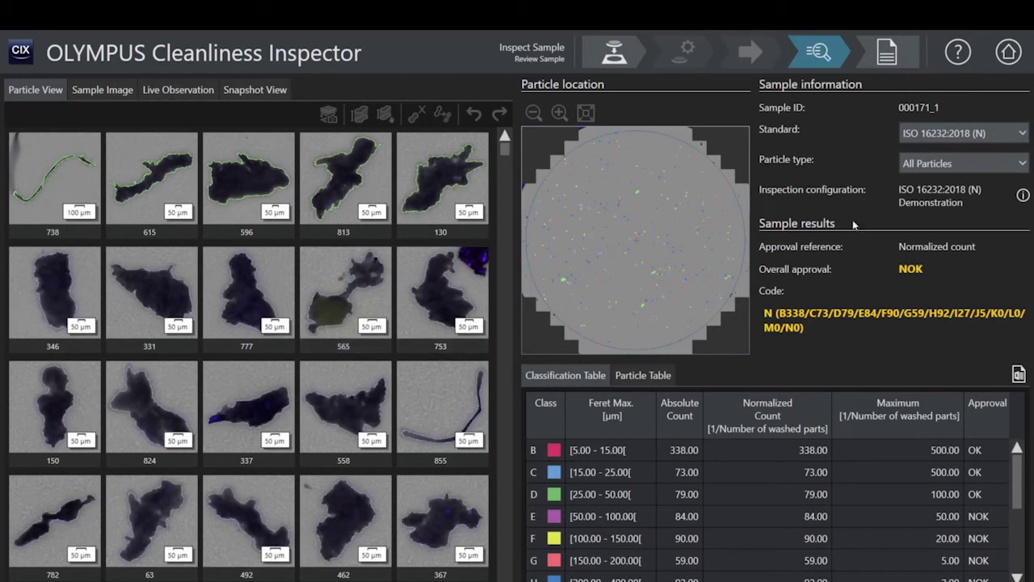
pyautogui.click(912, 166)
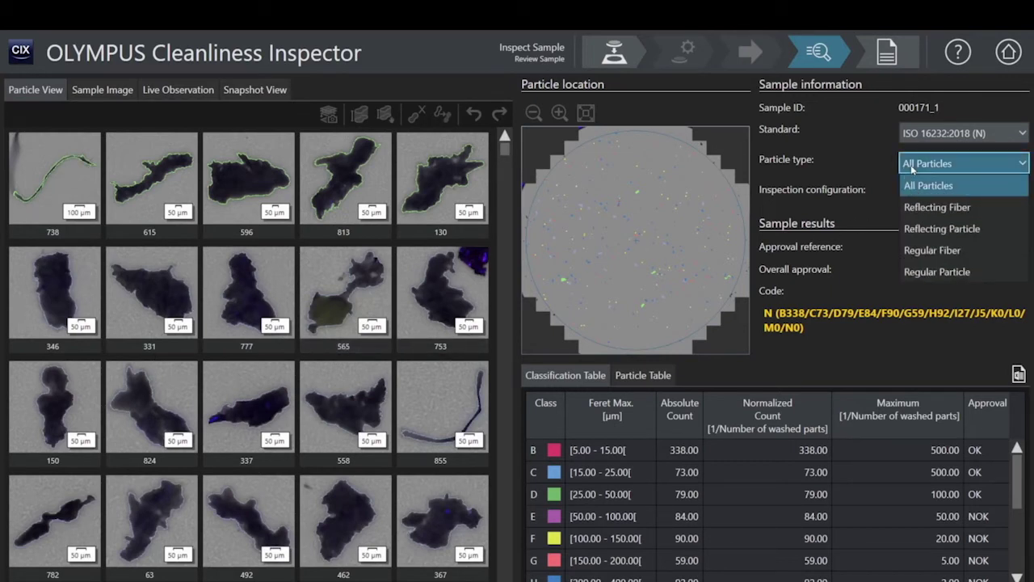
# Filter to reflecting particles, locate particle 336, list its measurements and measure its height.
pyautogui.click(949, 231)
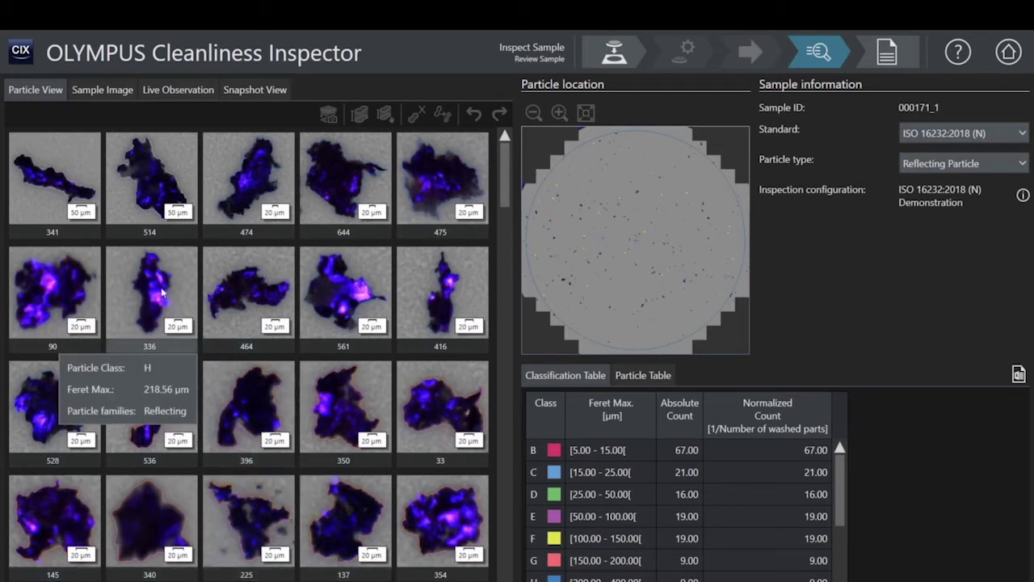
pyautogui.click(162, 294)
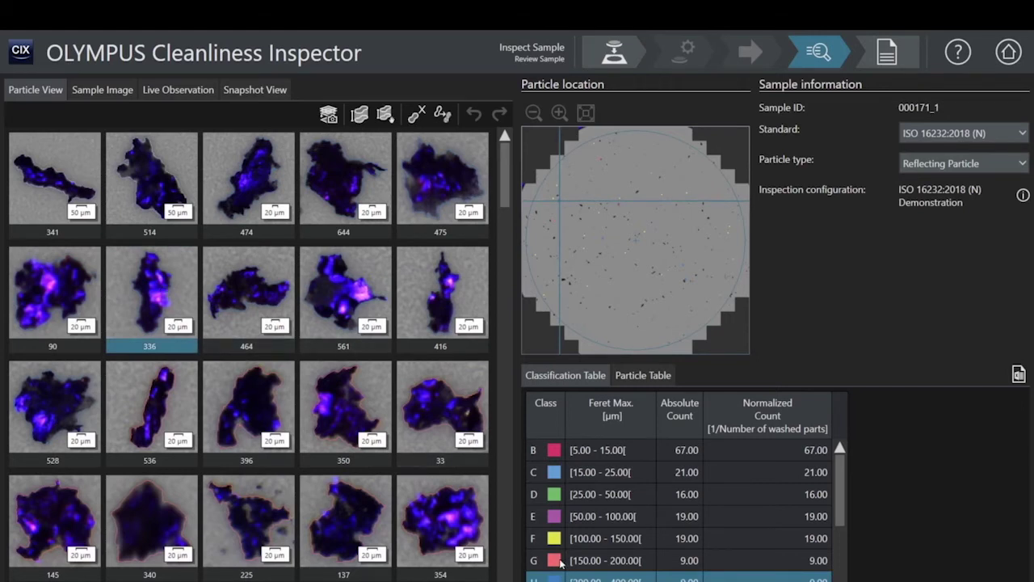
pyautogui.click(645, 375)
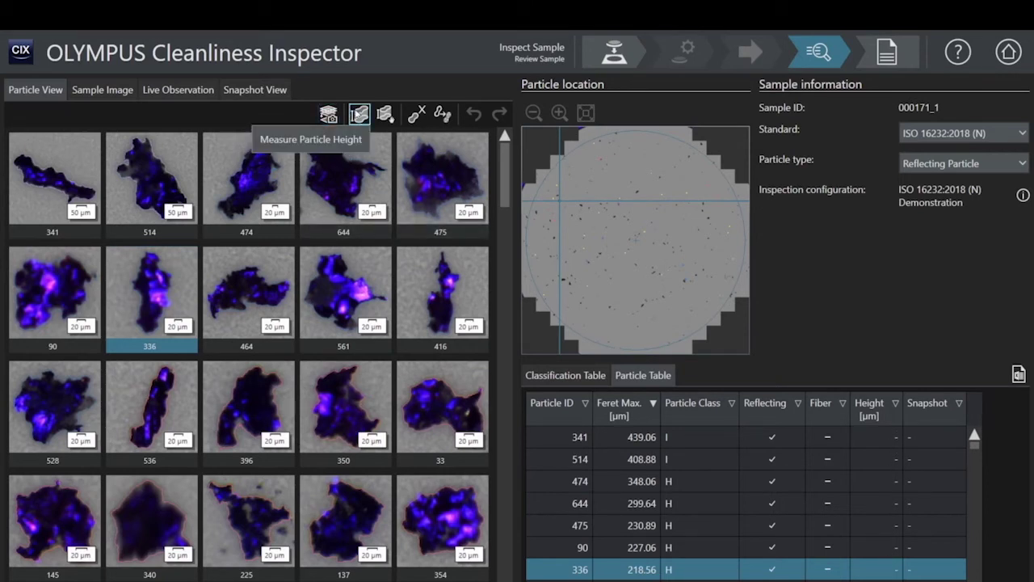
pyautogui.click(358, 114)
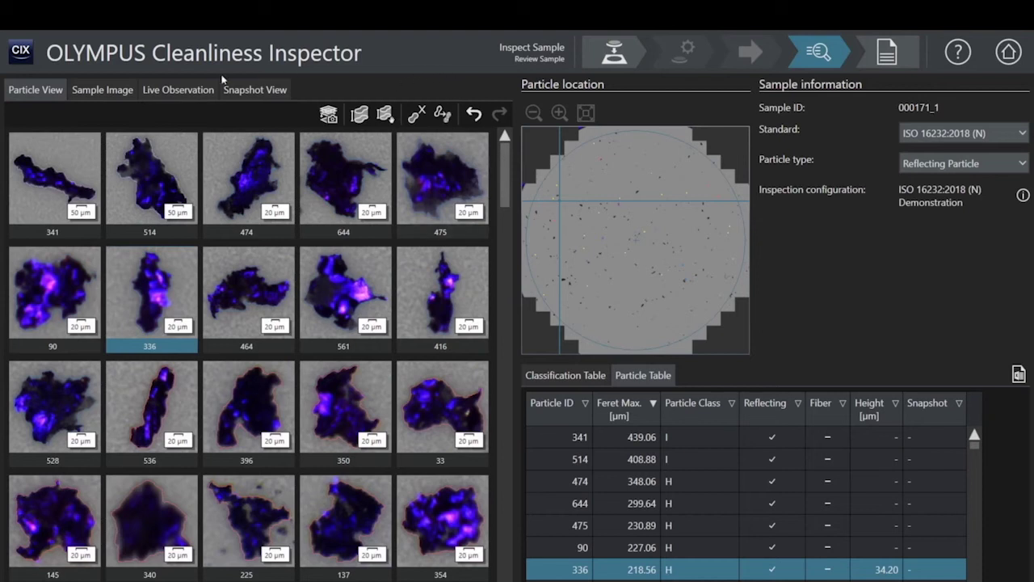
# View particle 336 in the Sample Image with the overlay toggled, then in Live Observation.
pyautogui.click(126, 100)
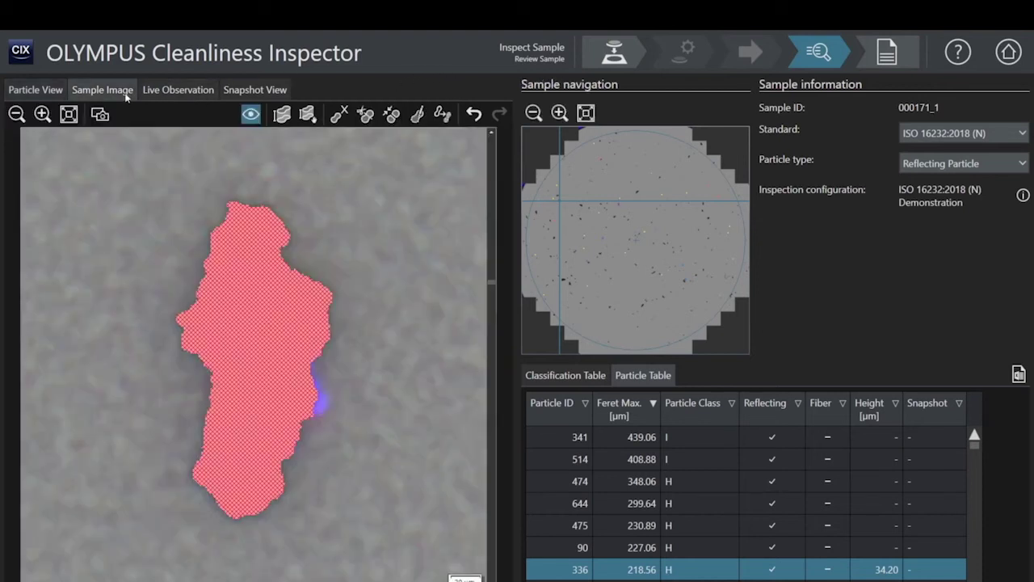
pyautogui.click(251, 114)
pyautogui.click(251, 114)
pyautogui.click(183, 93)
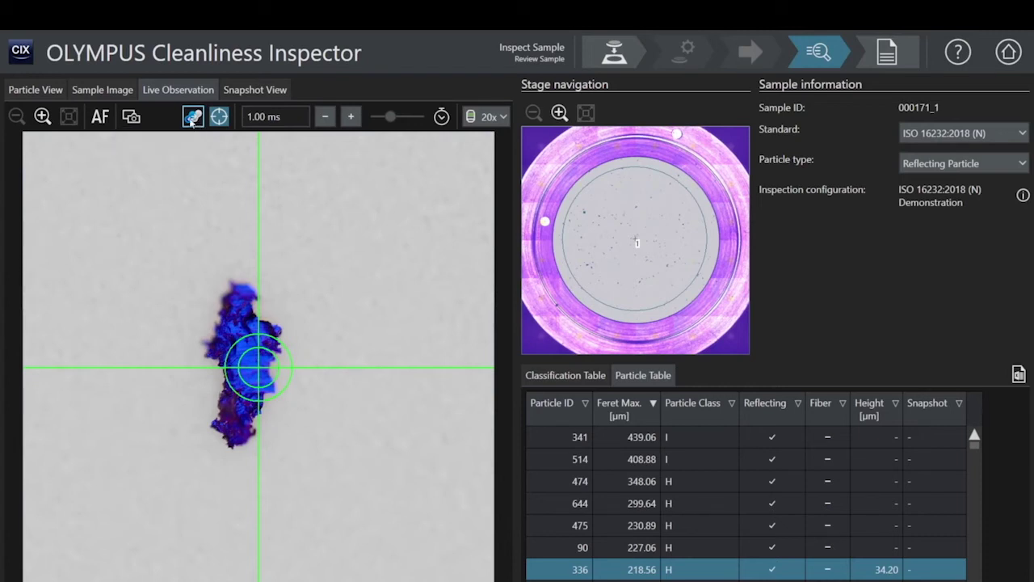
# Switch particle 336's live image to real-colour mode and acknowledge the slider warning.
pyautogui.click(192, 118)
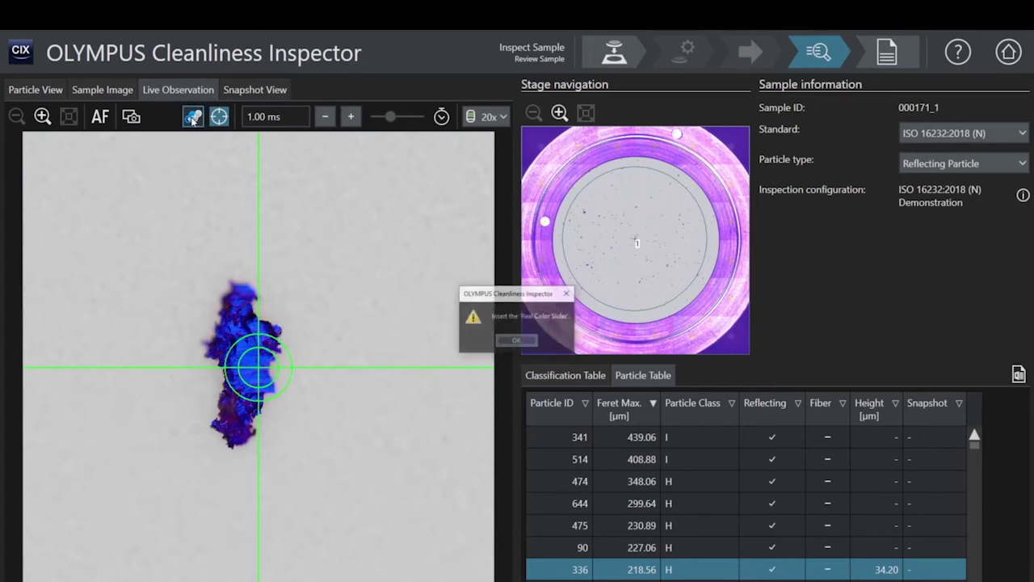
pyautogui.press('Return')
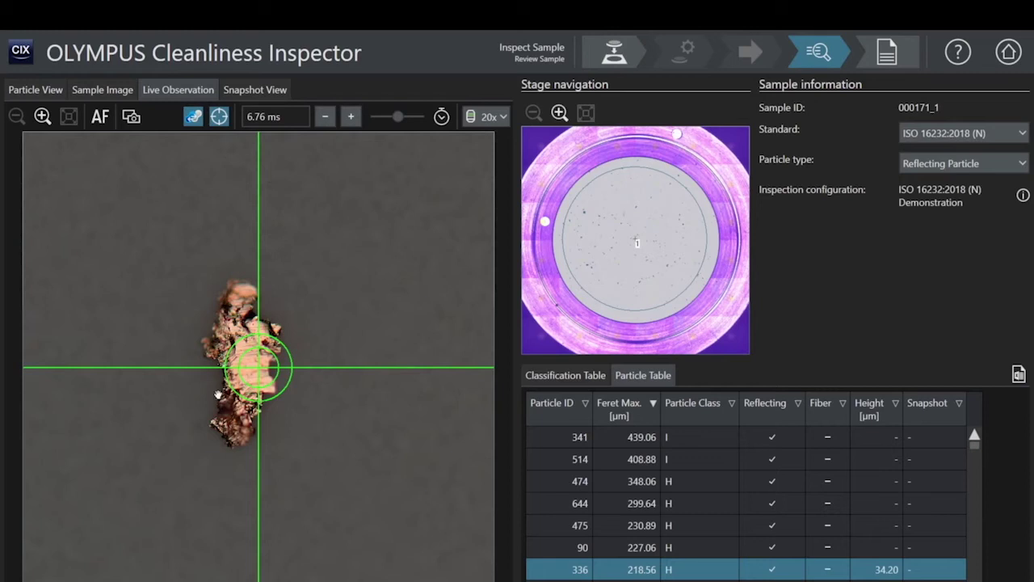
# From the particle gallery, acquire an EFI snapshot of particle 336.
pyautogui.click(35, 90)
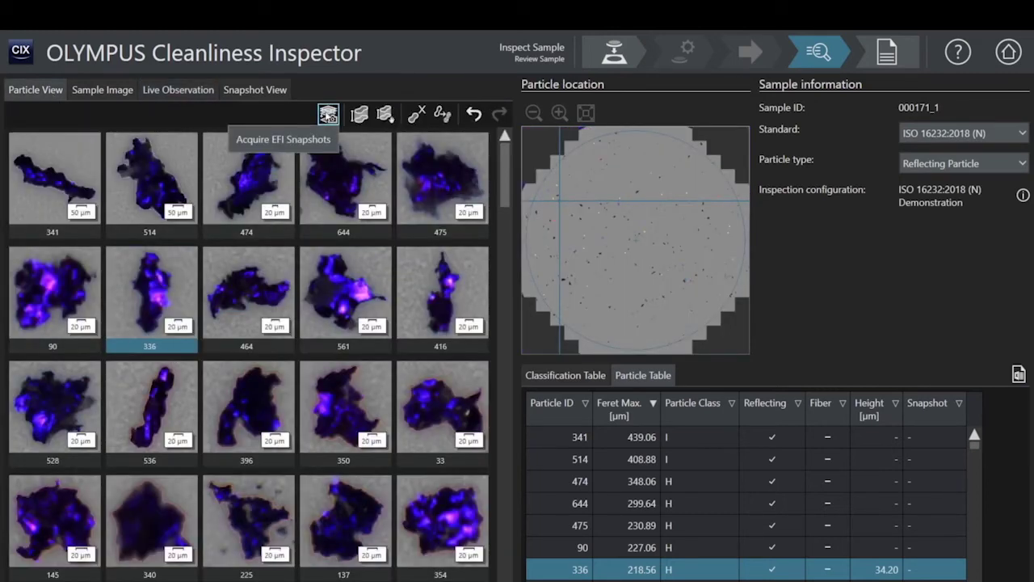
pyautogui.click(328, 114)
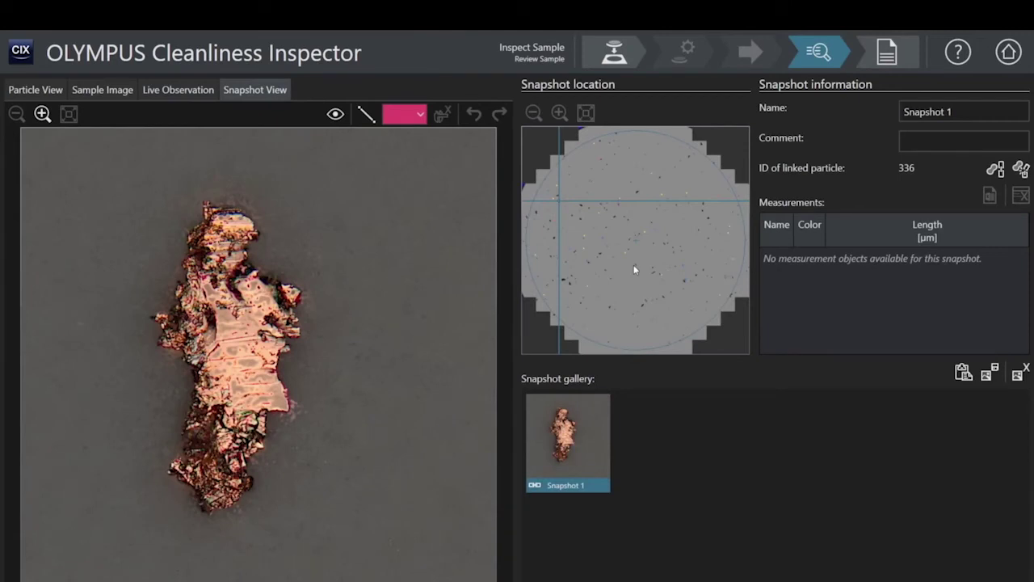
# Measure the particle width (105.94 µm) in orange and comment 'Contamination concern'.
pyautogui.click(365, 113)
pyautogui.click(153, 317)
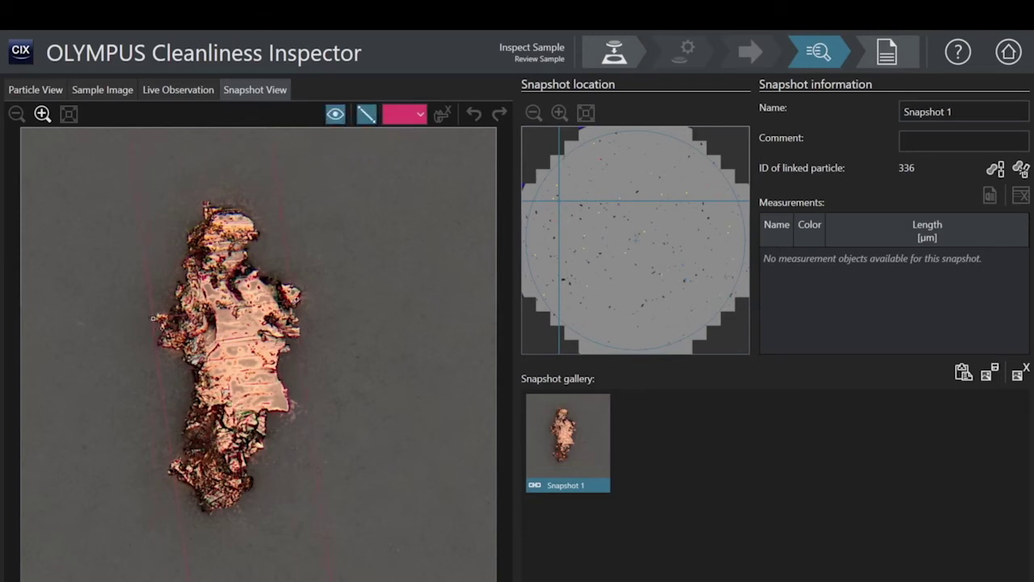
pyautogui.click(303, 293)
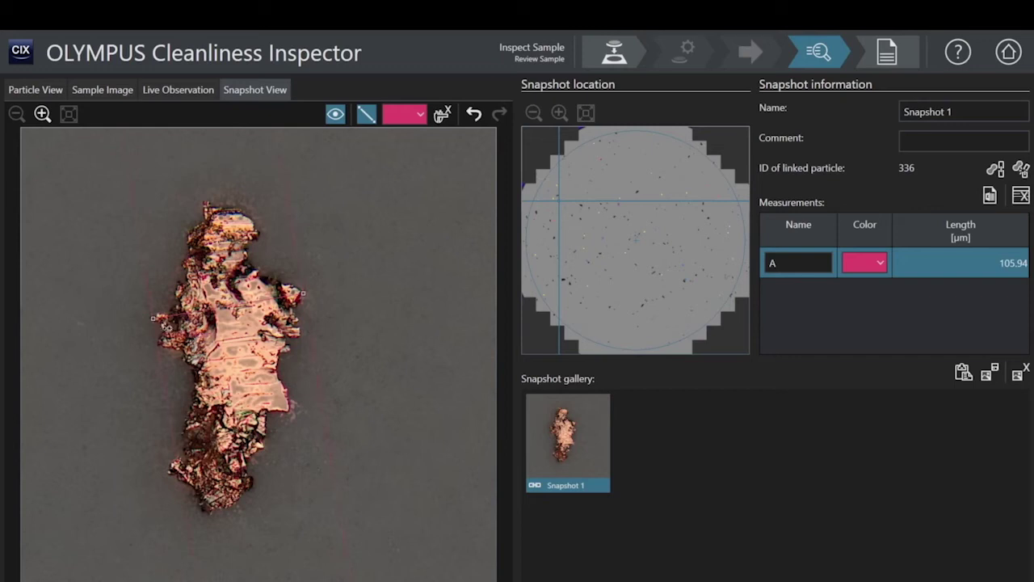
pyautogui.click(418, 114)
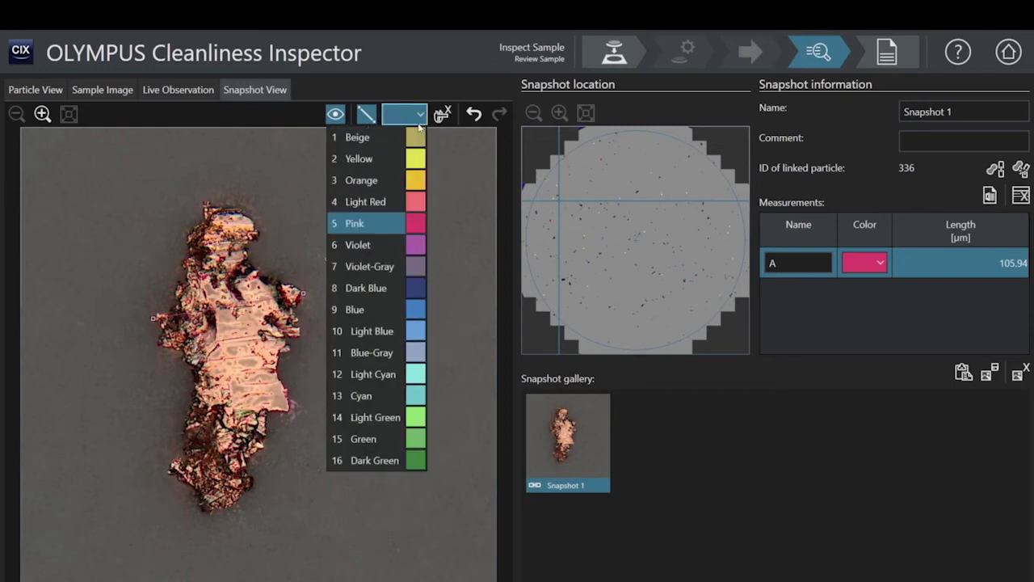
pyautogui.click(393, 181)
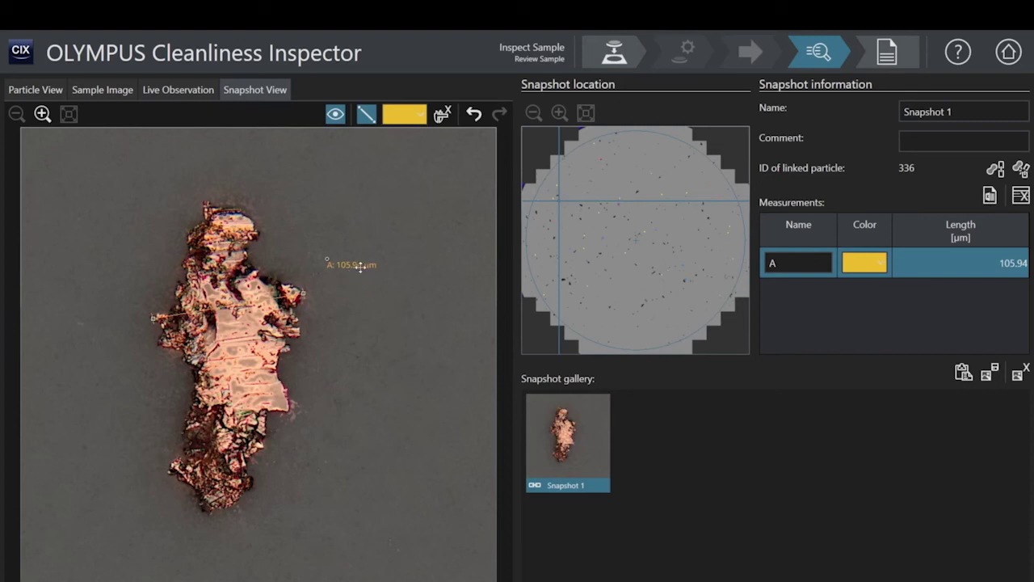
pyautogui.click(923, 142)
pyautogui.write('Contamination co')
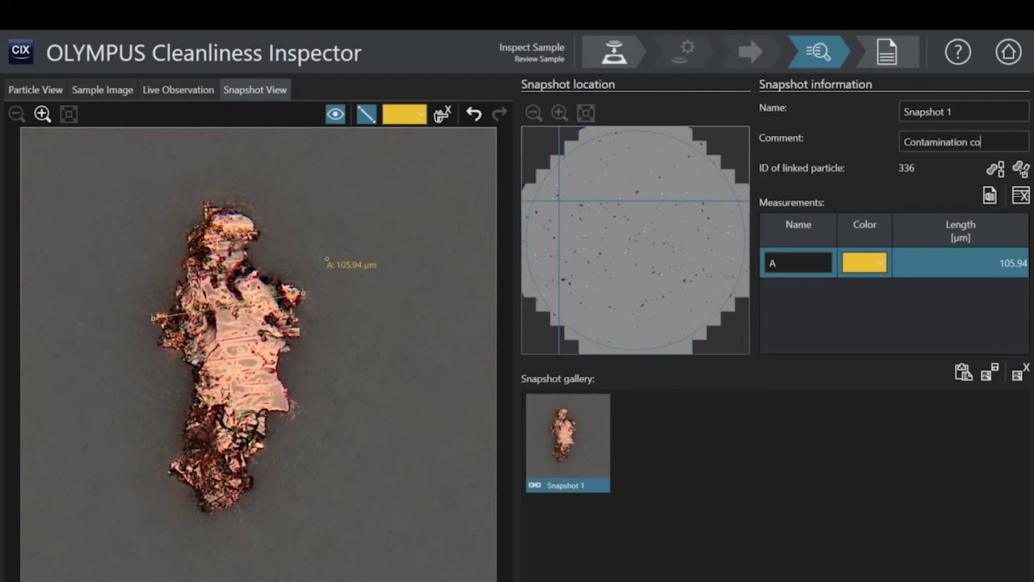
pyautogui.write('ncern')
# From the particle gallery, start Create Report, keep the edits and acknowledge the real-colour warning.
pyautogui.click(50, 94)
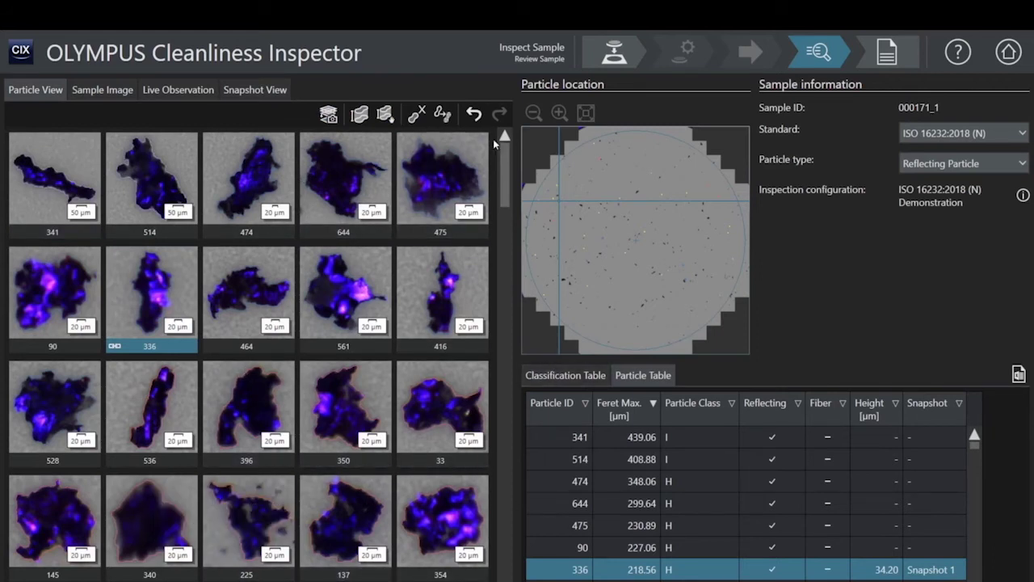
pyautogui.click(889, 60)
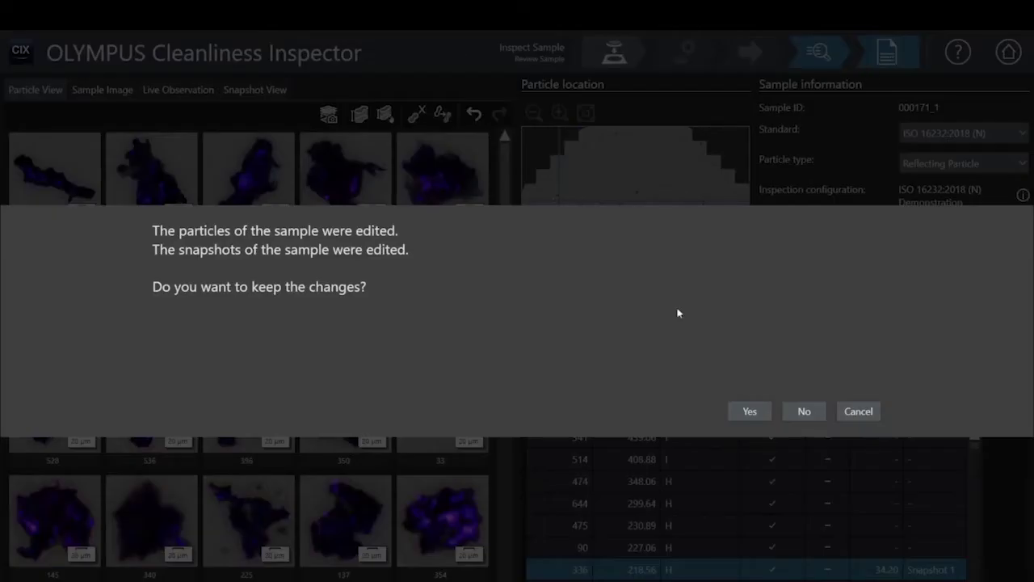
pyautogui.click(754, 414)
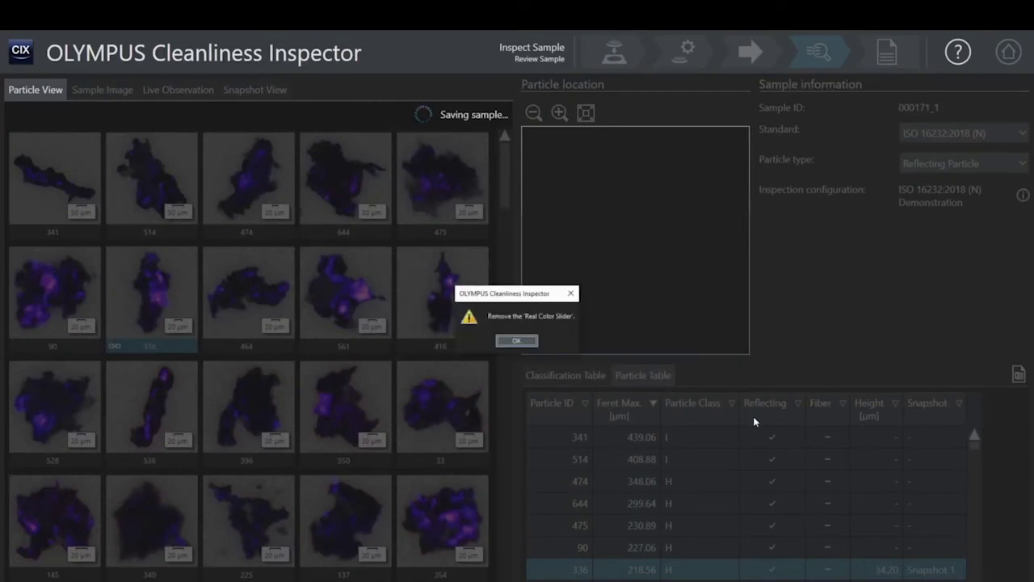
pyautogui.press('Return')
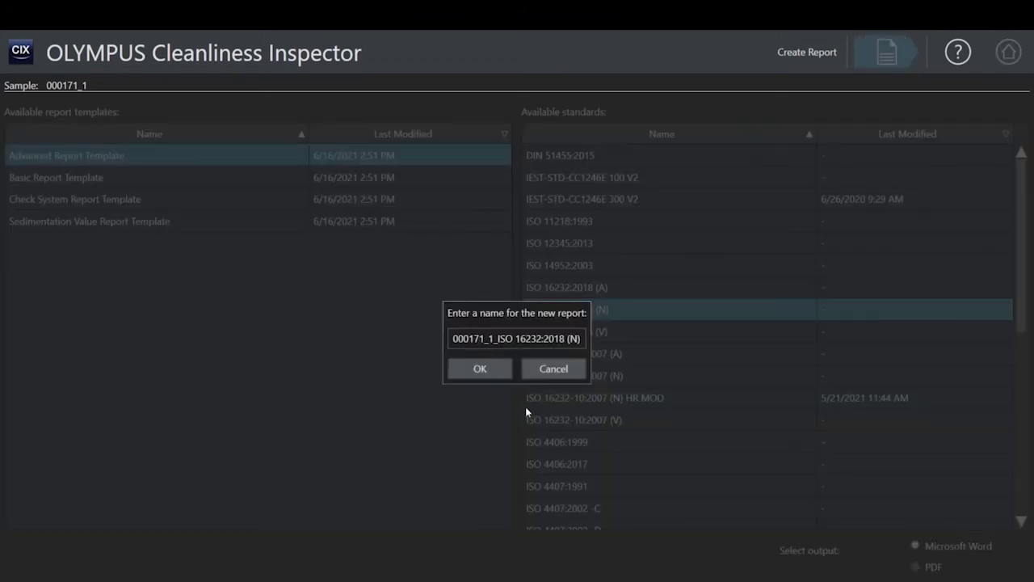
# Generate the ISO 16232:2018 (N) Word report as 000171_1_ISO 16232_2018 (N).docx.
pyautogui.click(485, 373)
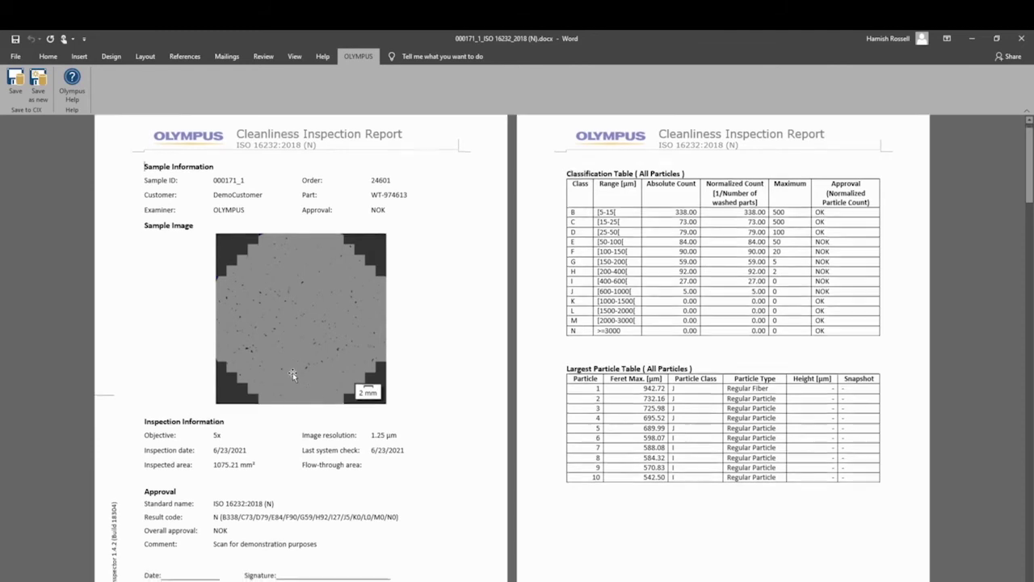
# Scroll through the report's classification tables down to the largest-particle image gallery.
pyautogui.scroll(-2, 293, 373)
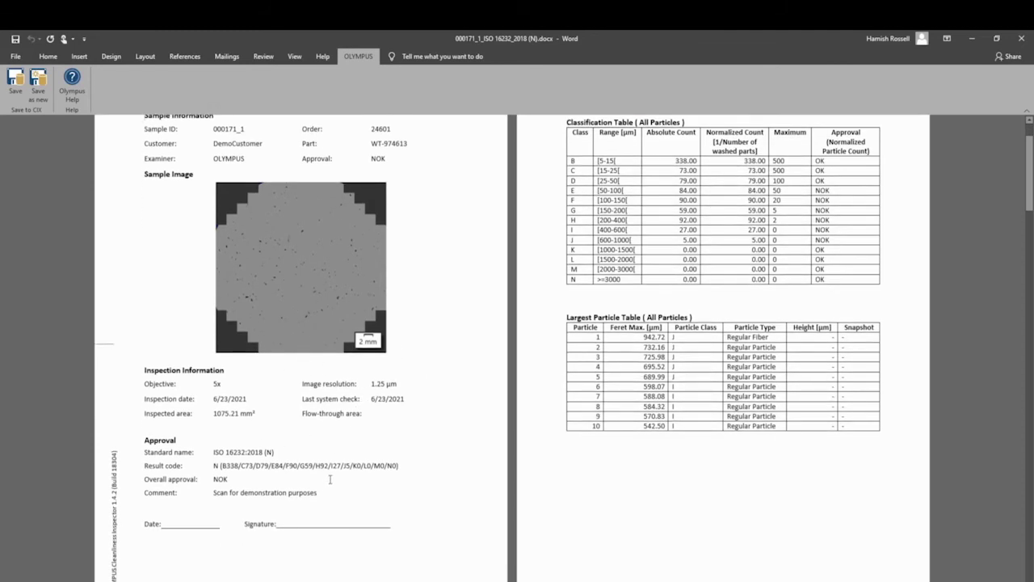
pyautogui.scroll(-1, 333, 477)
pyautogui.scroll(-8, 335, 470)
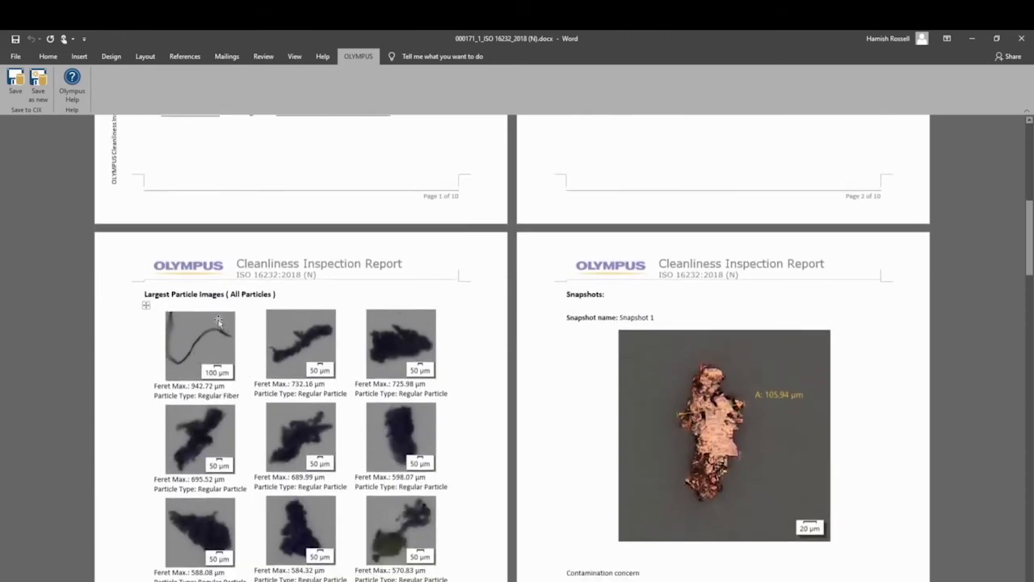
pyautogui.scroll(-2, 262, 316)
pyautogui.scroll(-1, 220, 339)
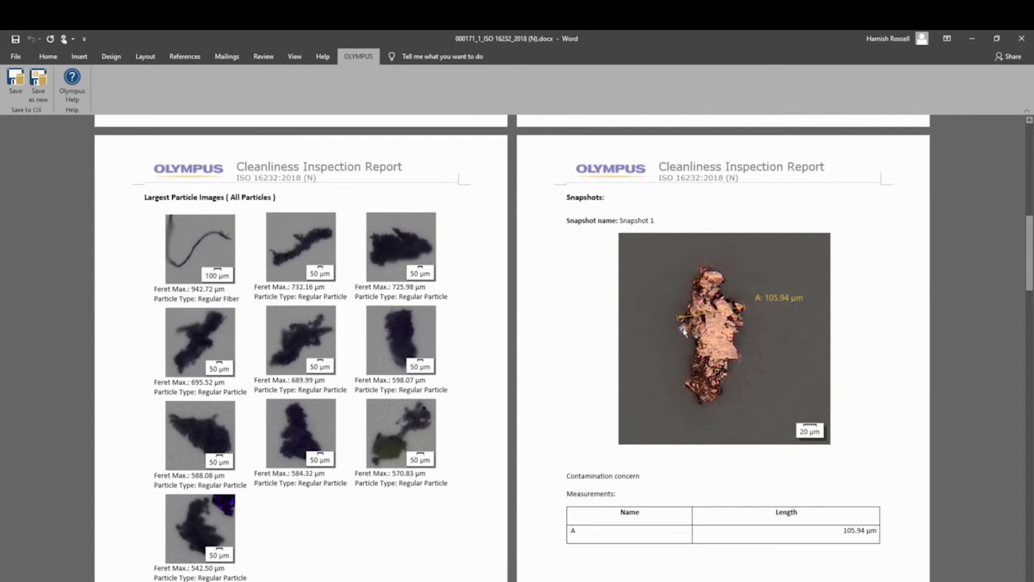
pyautogui.scroll(-6, 682, 331)
pyautogui.scroll(-7, 682, 331)
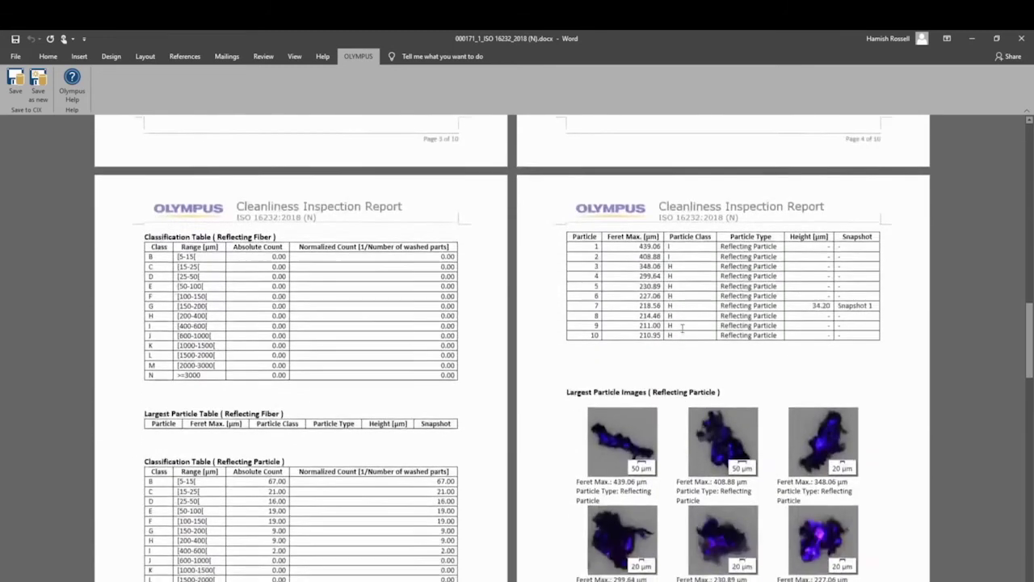
pyautogui.scroll(-1, 346, 349)
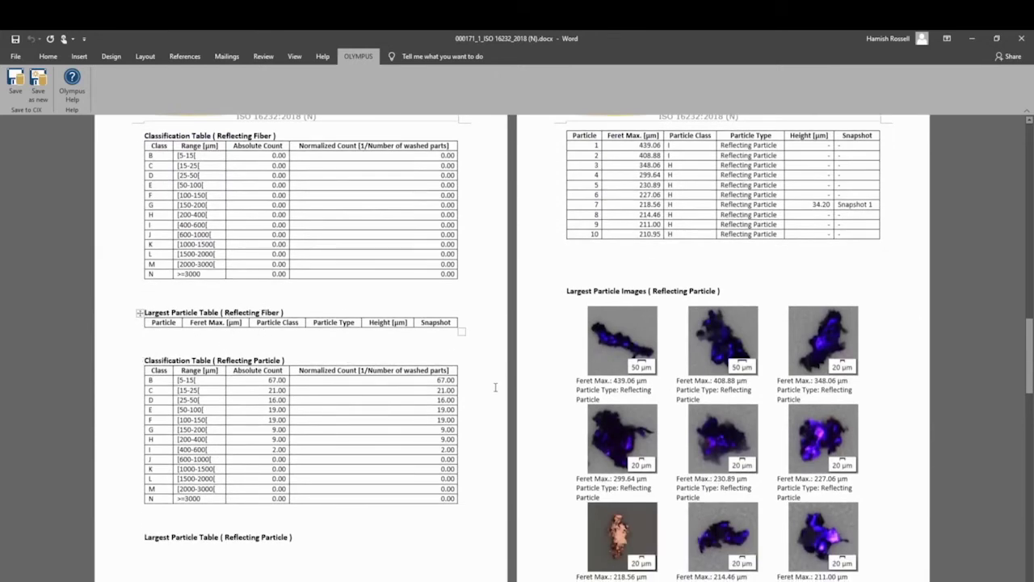
pyautogui.scroll(1, 372, 251)
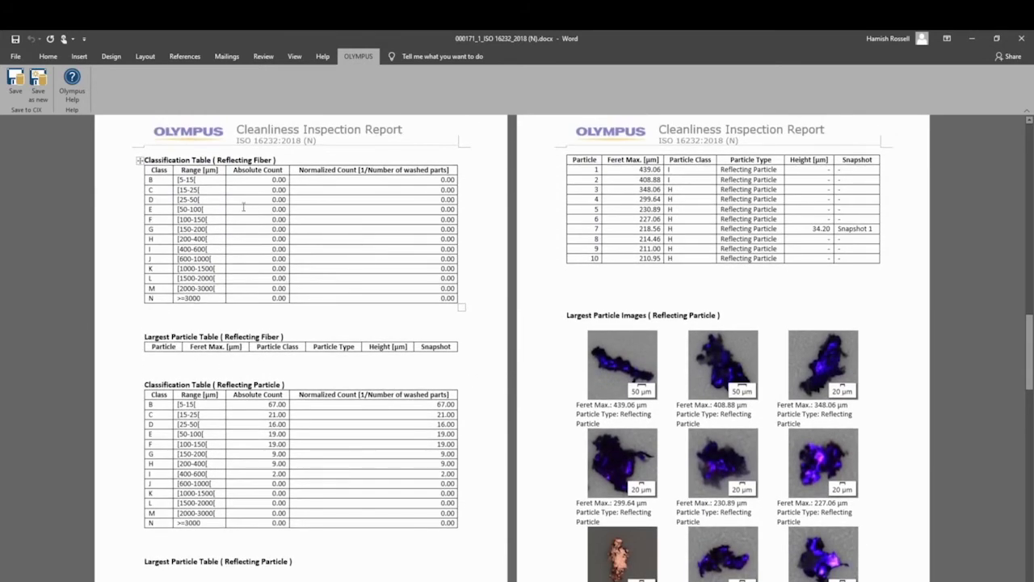
pyautogui.scroll(-1, 264, 421)
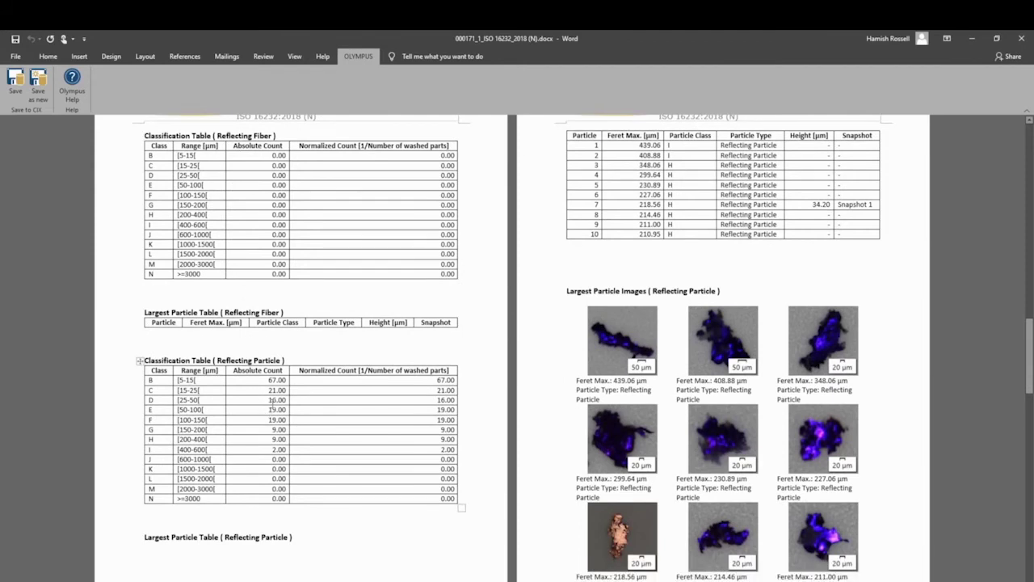
pyautogui.scroll(-2, 273, 402)
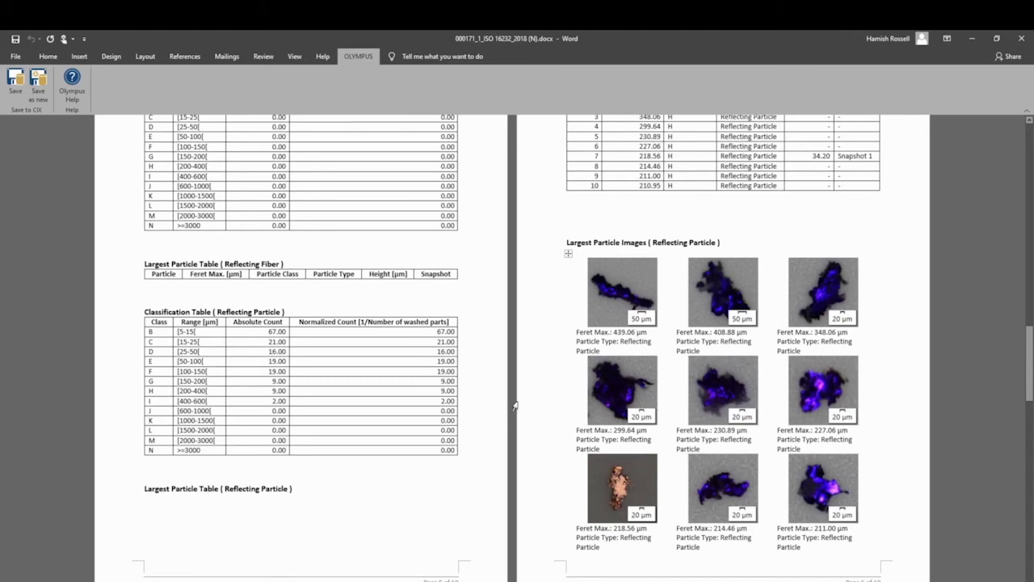
# Close the Word report and start Create Statistics for the ISO 16232-10:2007 (N) samples.
pyautogui.click(1023, 40)
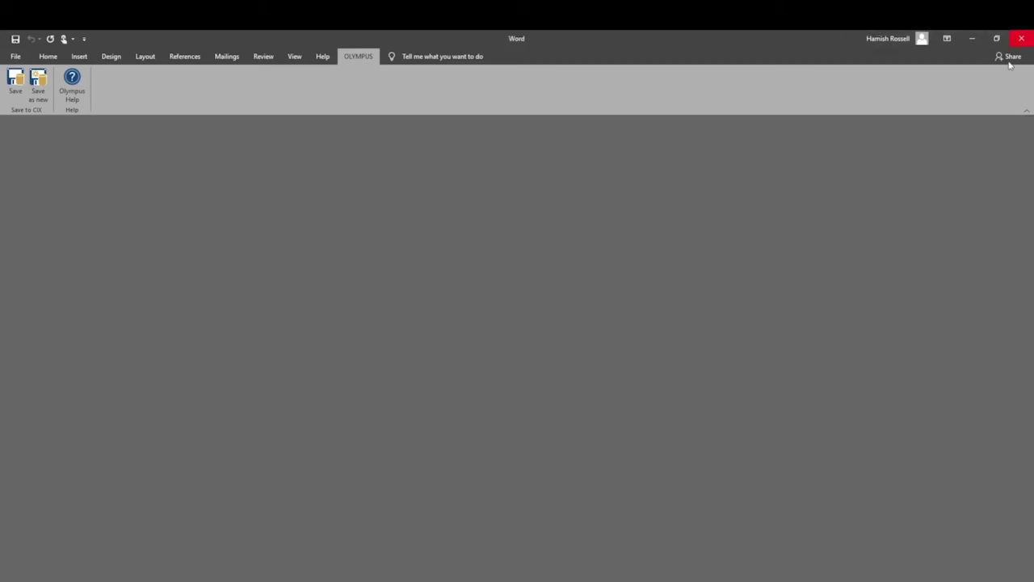
pyautogui.click(1003, 53)
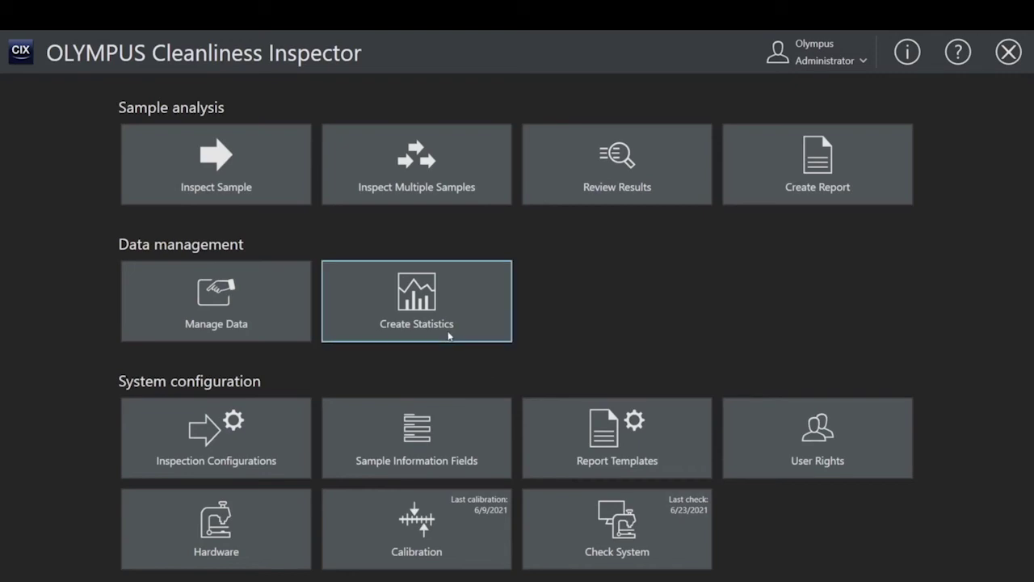
pyautogui.click(456, 322)
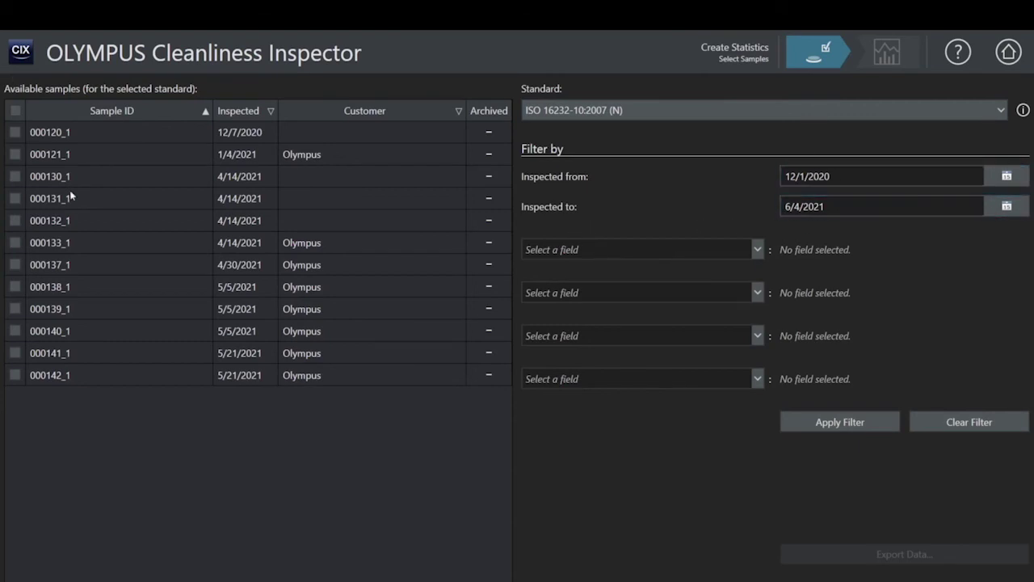
# Chart all 12 samples on a log scale by inspection date, then tabulate normalized counts.
pyautogui.click(16, 111)
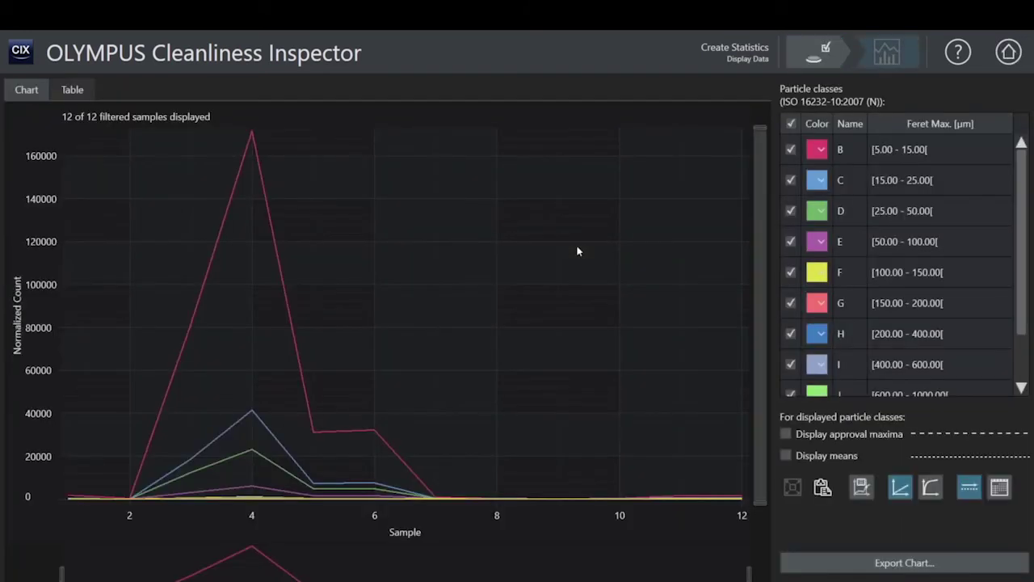
pyautogui.click(930, 486)
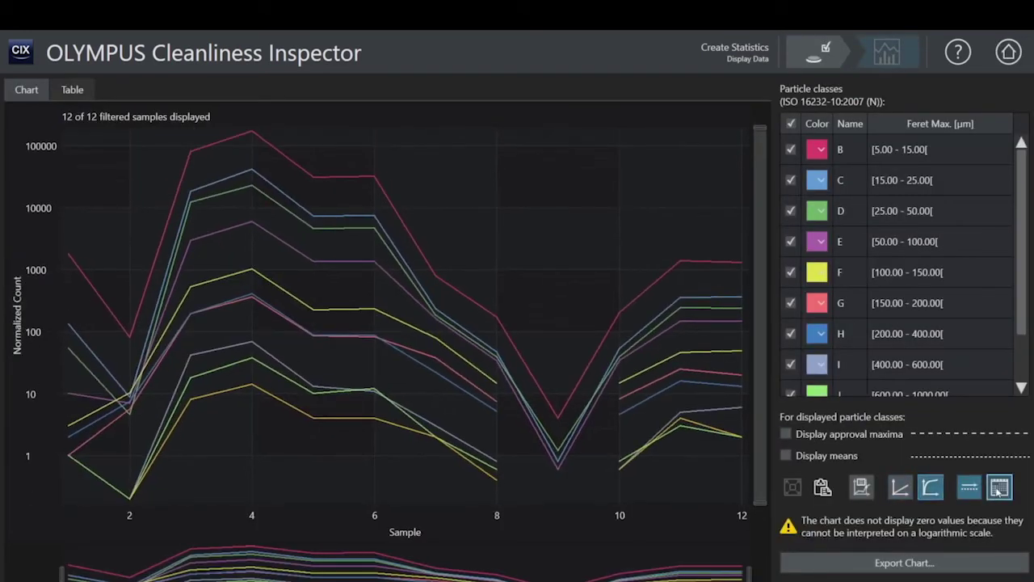
pyautogui.click(999, 487)
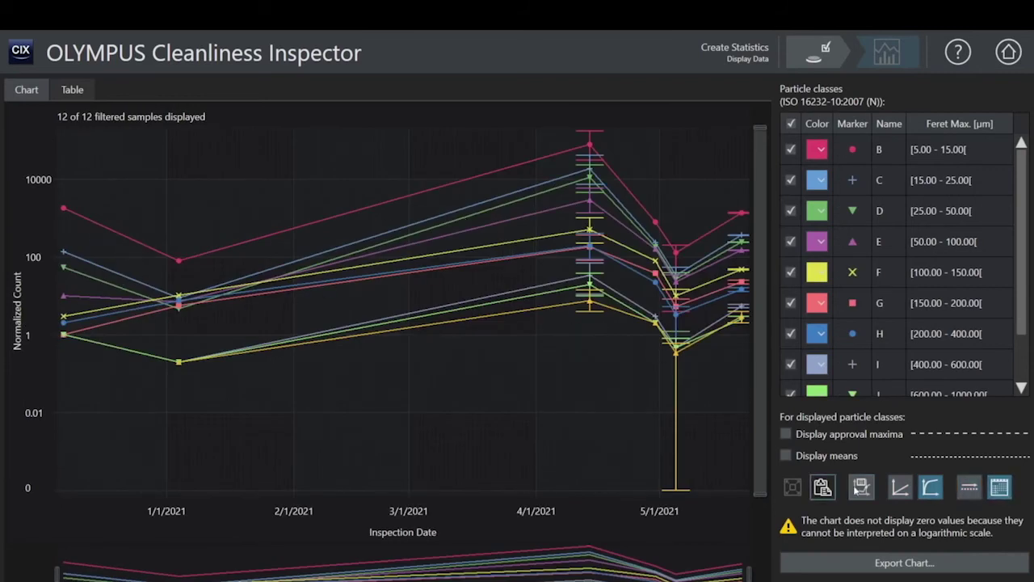
pyautogui.moveTo(148, 208)
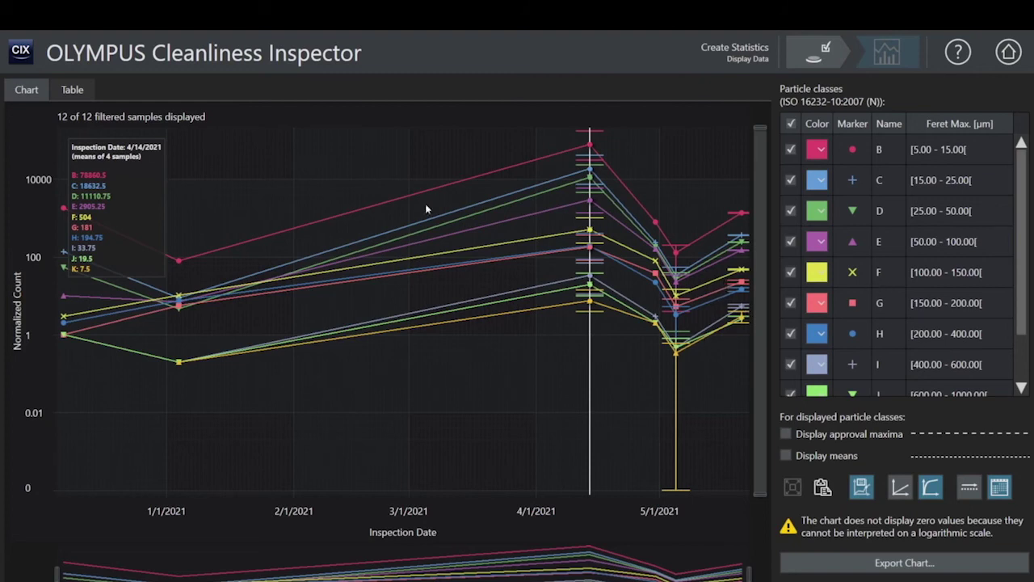
pyautogui.click(72, 90)
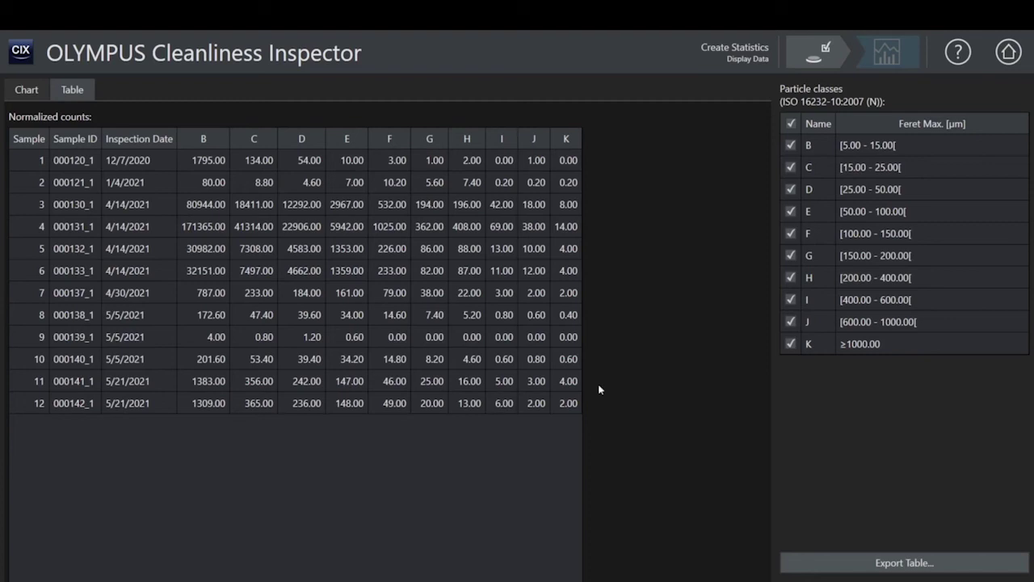
# Review sample 000171_1 and its ISO 16232:2018 report in Manage Data, then return Home.
pyautogui.click(814, 52)
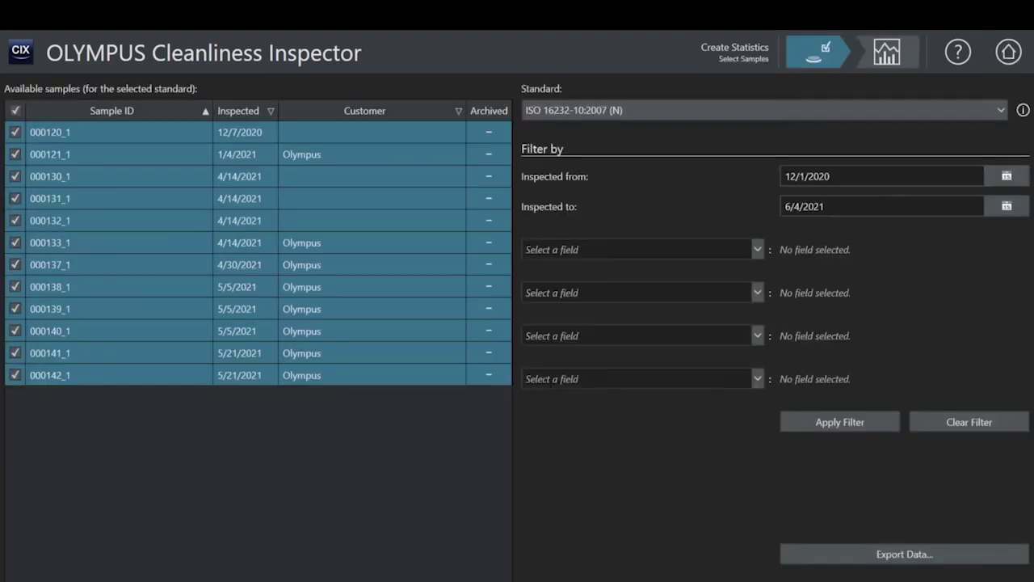
pyautogui.click(1009, 51)
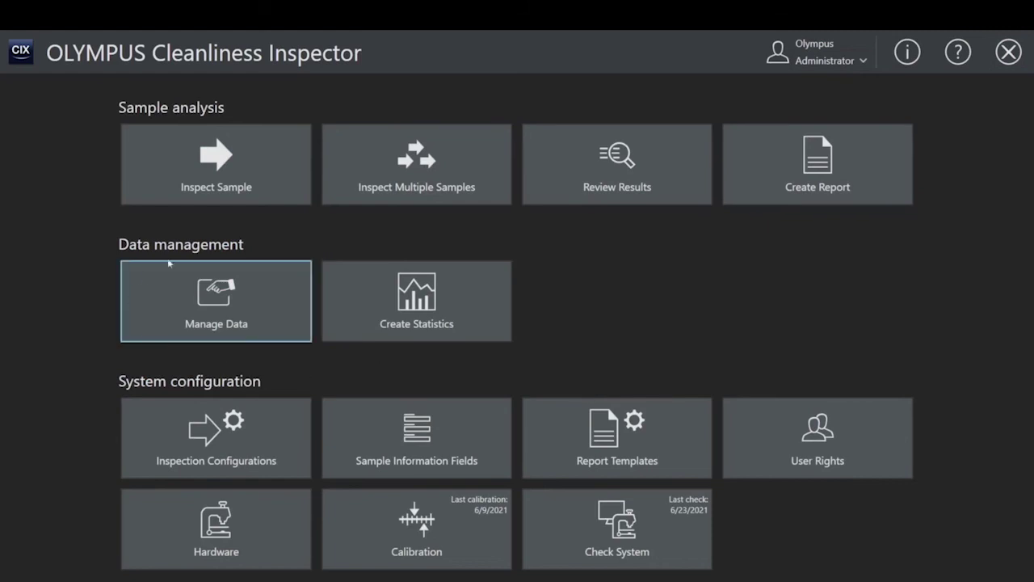
pyautogui.click(171, 289)
pyautogui.click(232, 303)
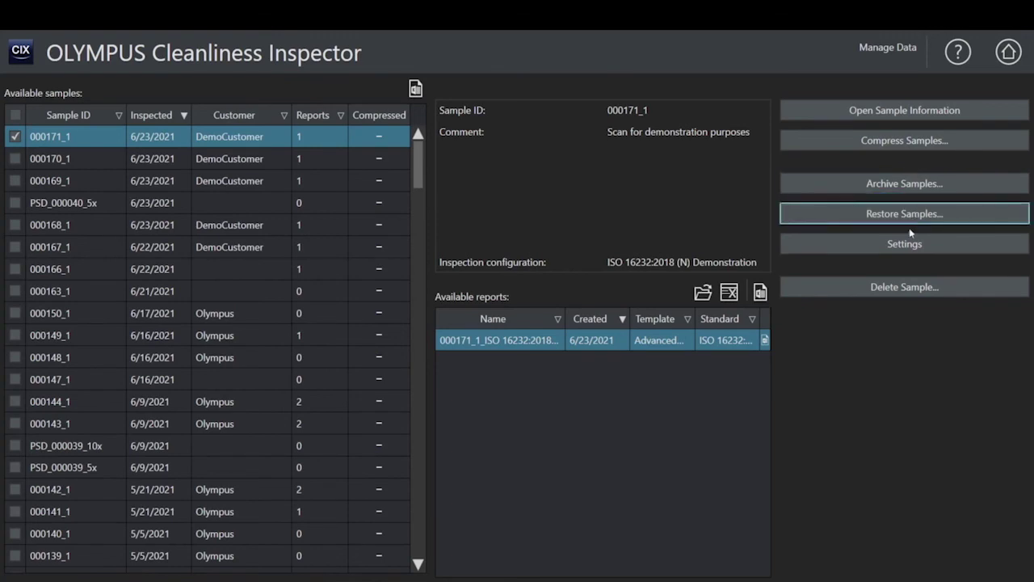
pyautogui.click(1006, 52)
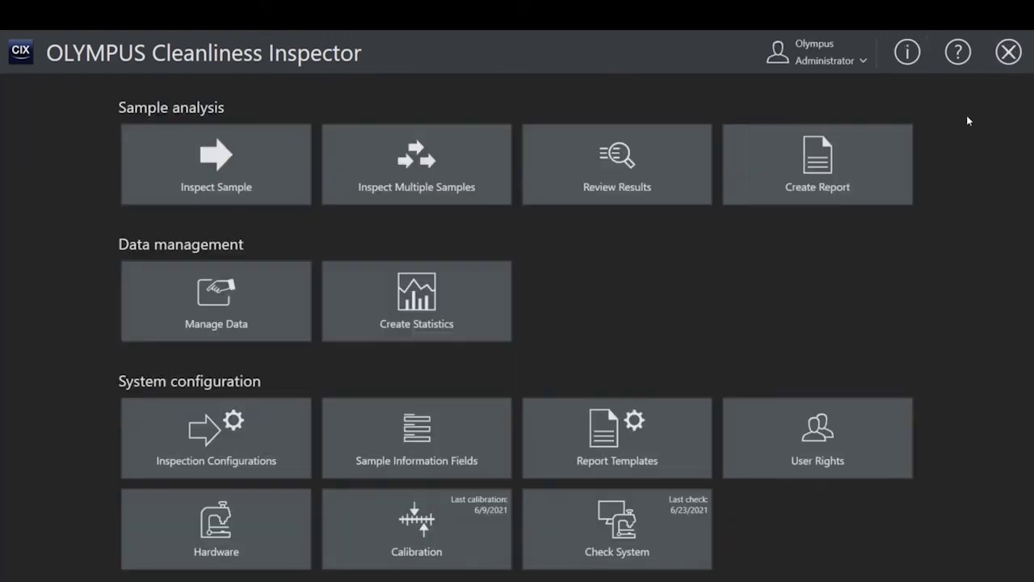
# Open the ISO 16232:2018 (V) standard from the Inspection Configurations standards list.
pyautogui.click(212, 444)
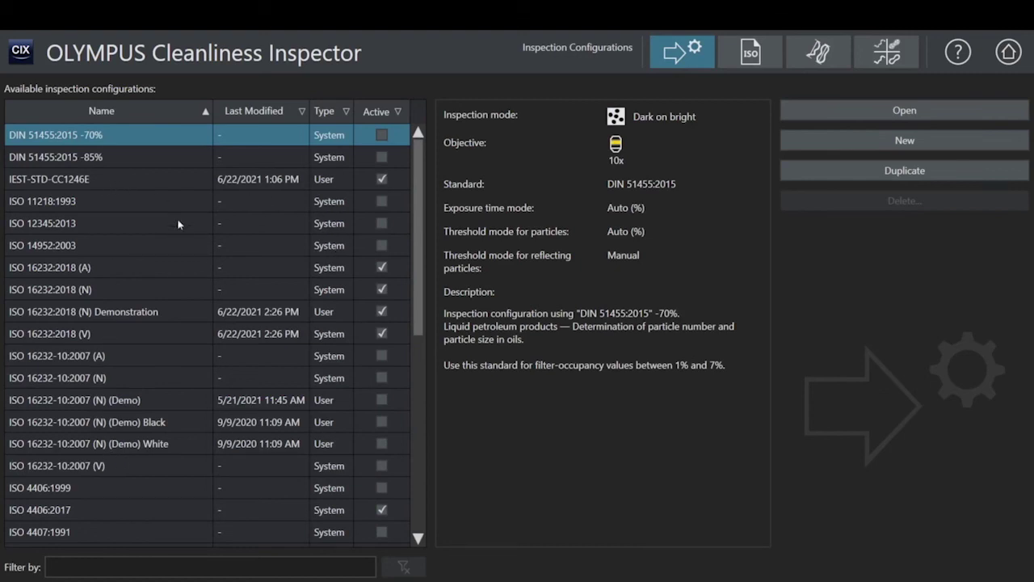
pyautogui.click(750, 52)
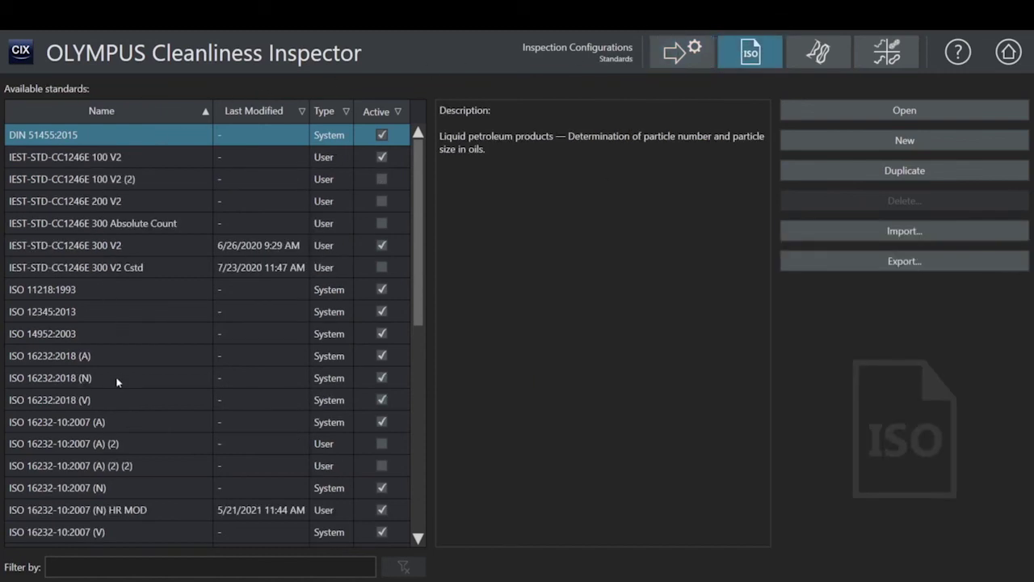
pyautogui.click(99, 401)
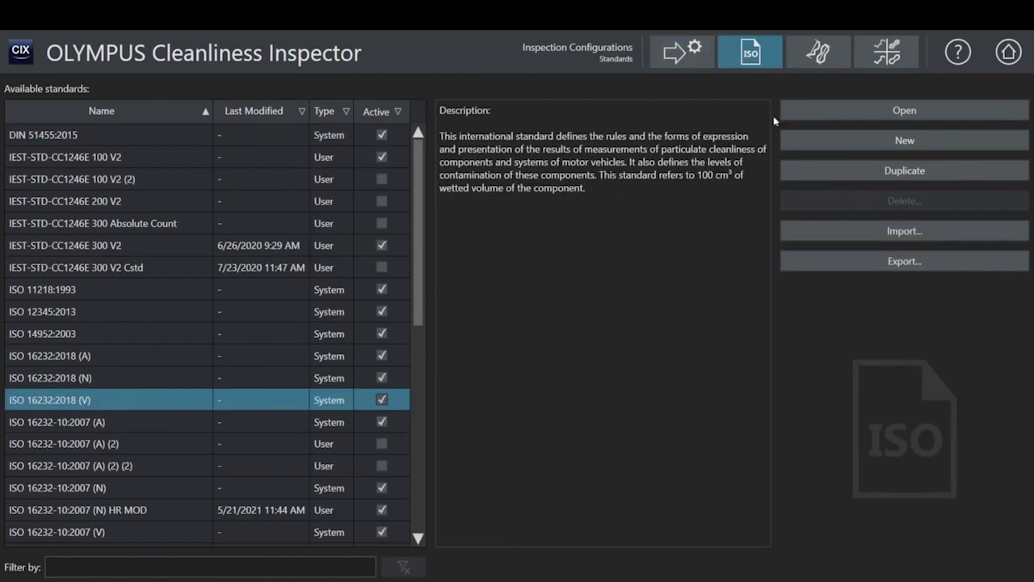
pyautogui.press('Return')
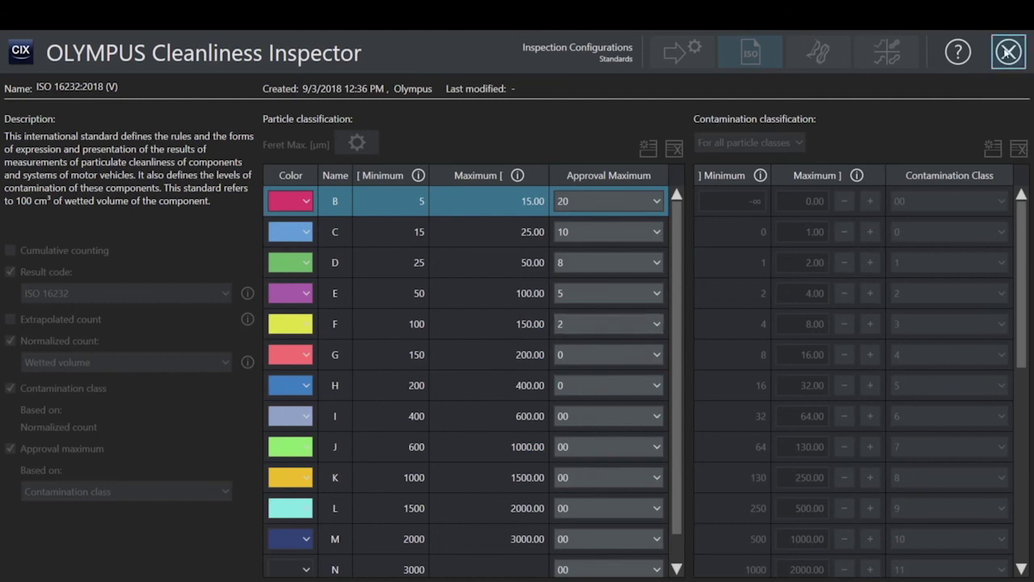
# Close the ISO 16232:2018 (V) standard editor.
pyautogui.click(1008, 51)
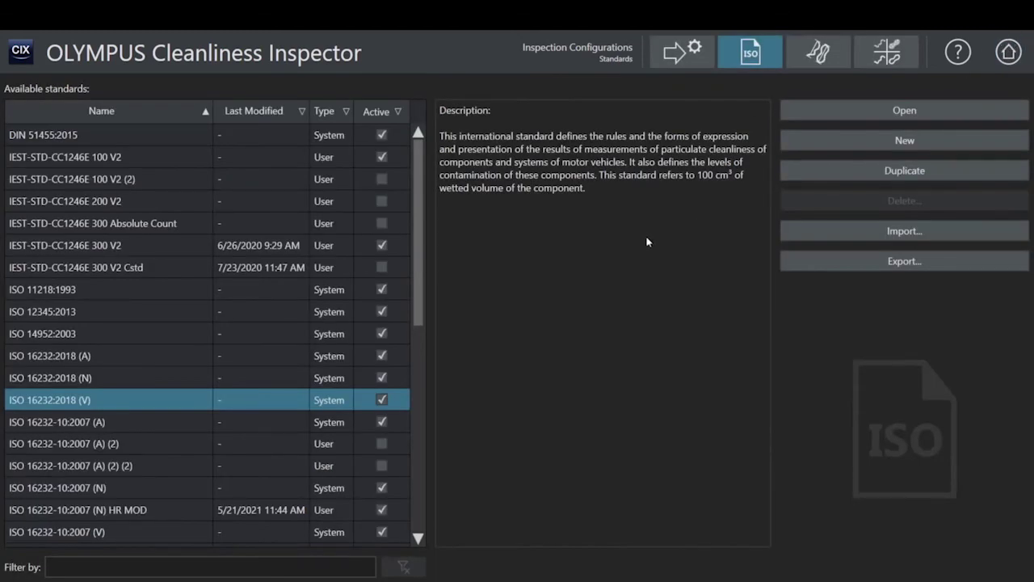